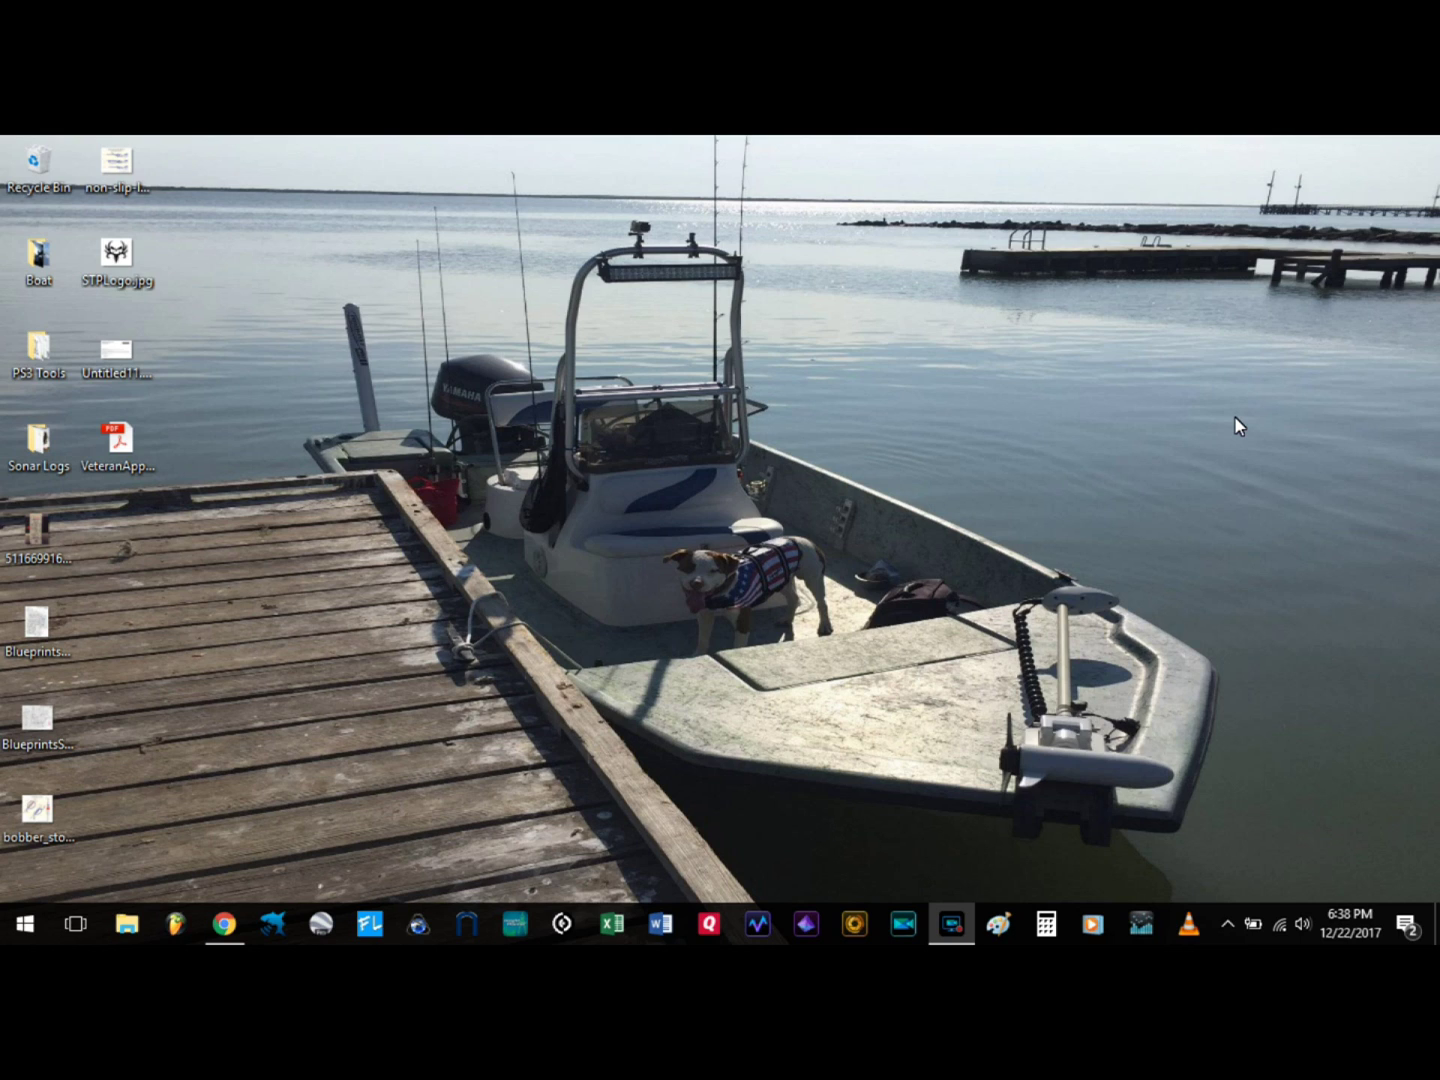
- Launch ReefMaster from the taskbar to bring up its recent workspaces list
{"action": "left_click", "coordinate": [271, 922]}
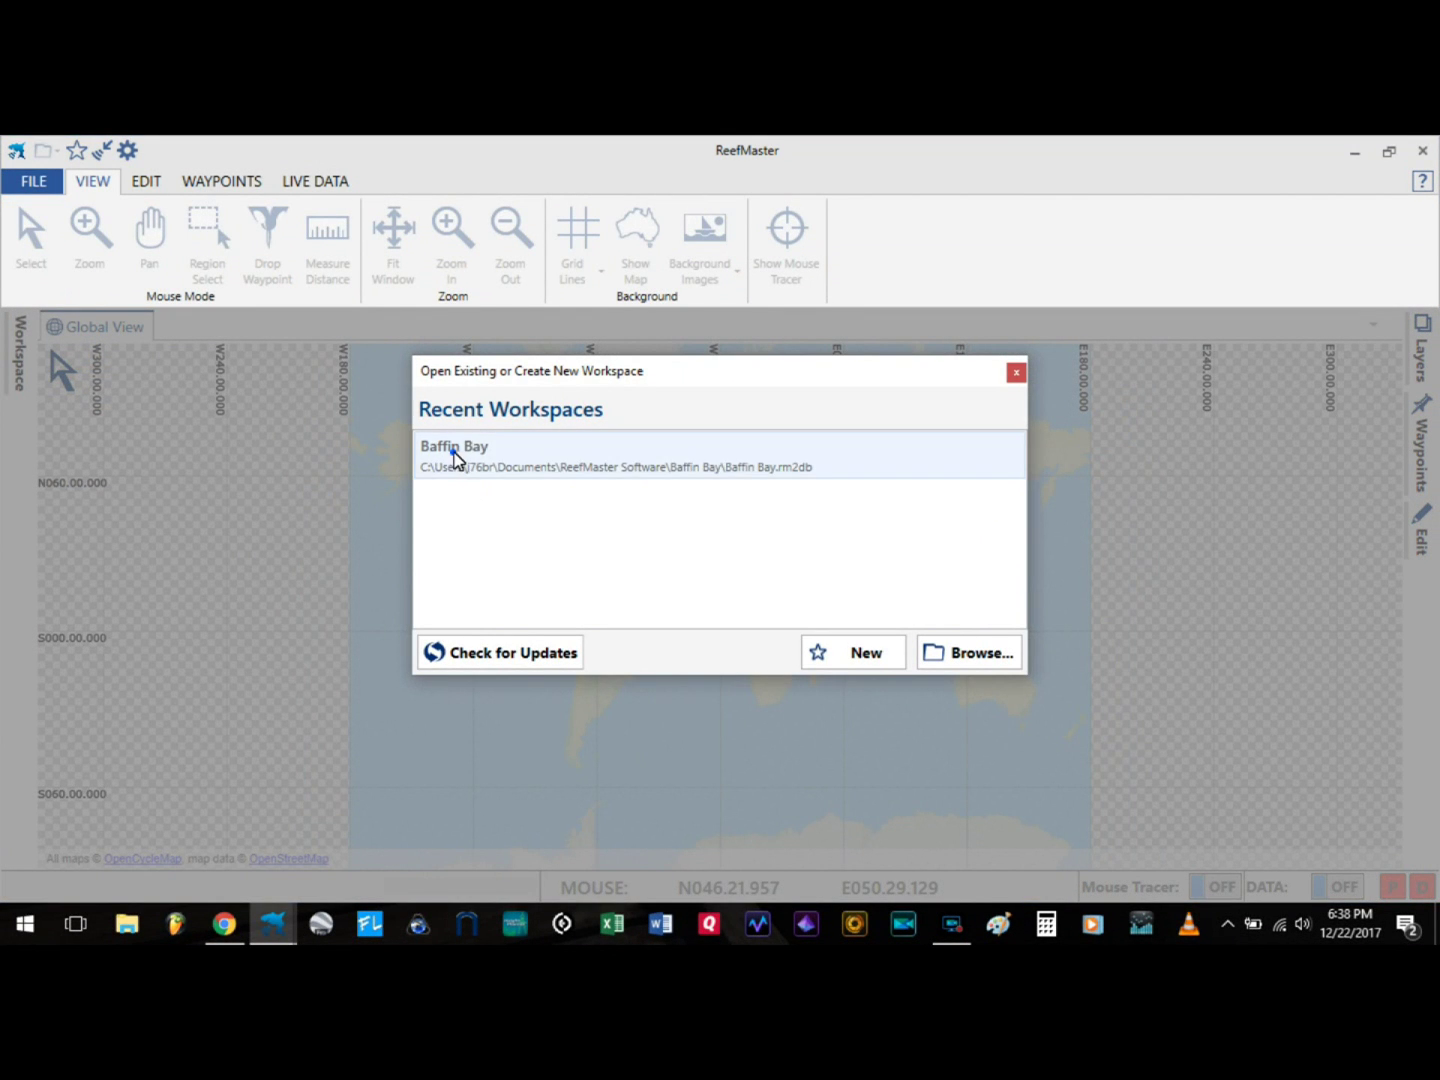
- Open the Baffin Bay workspace and pan and zoom the map onto its sonar coverage
{"action": "double_click", "coordinate": [458, 455]}
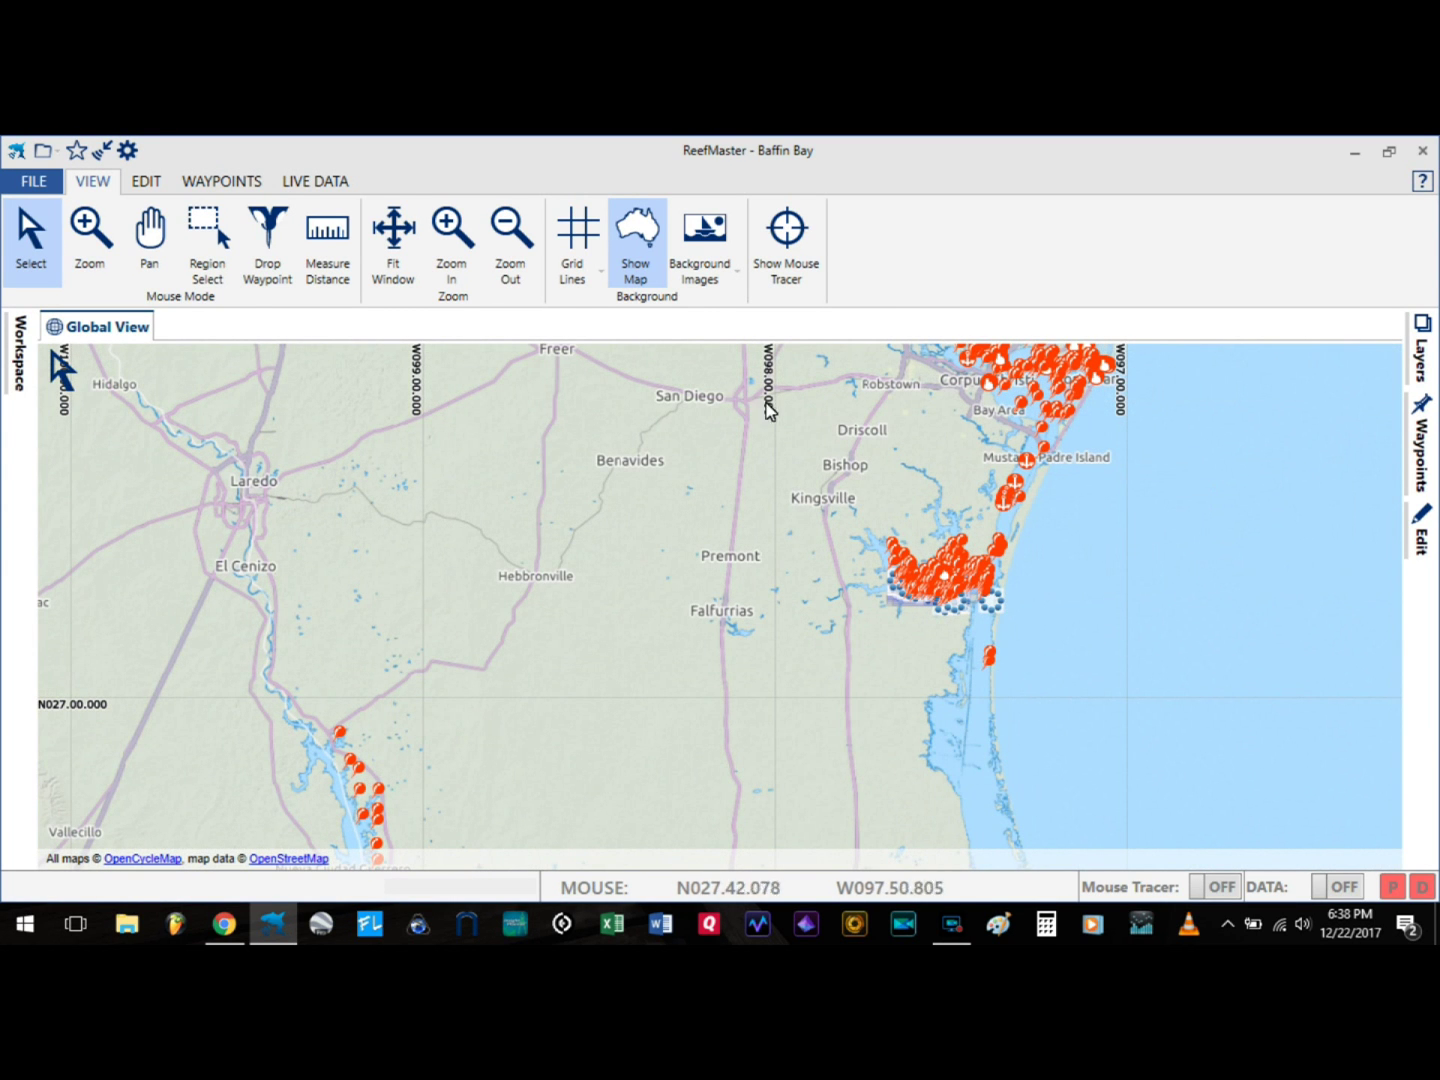
{"action": "left_click", "coordinate": [150, 235]}
{"action": "left_click_drag", "start_coordinate": [841, 679], "coordinate": [527, 746]}
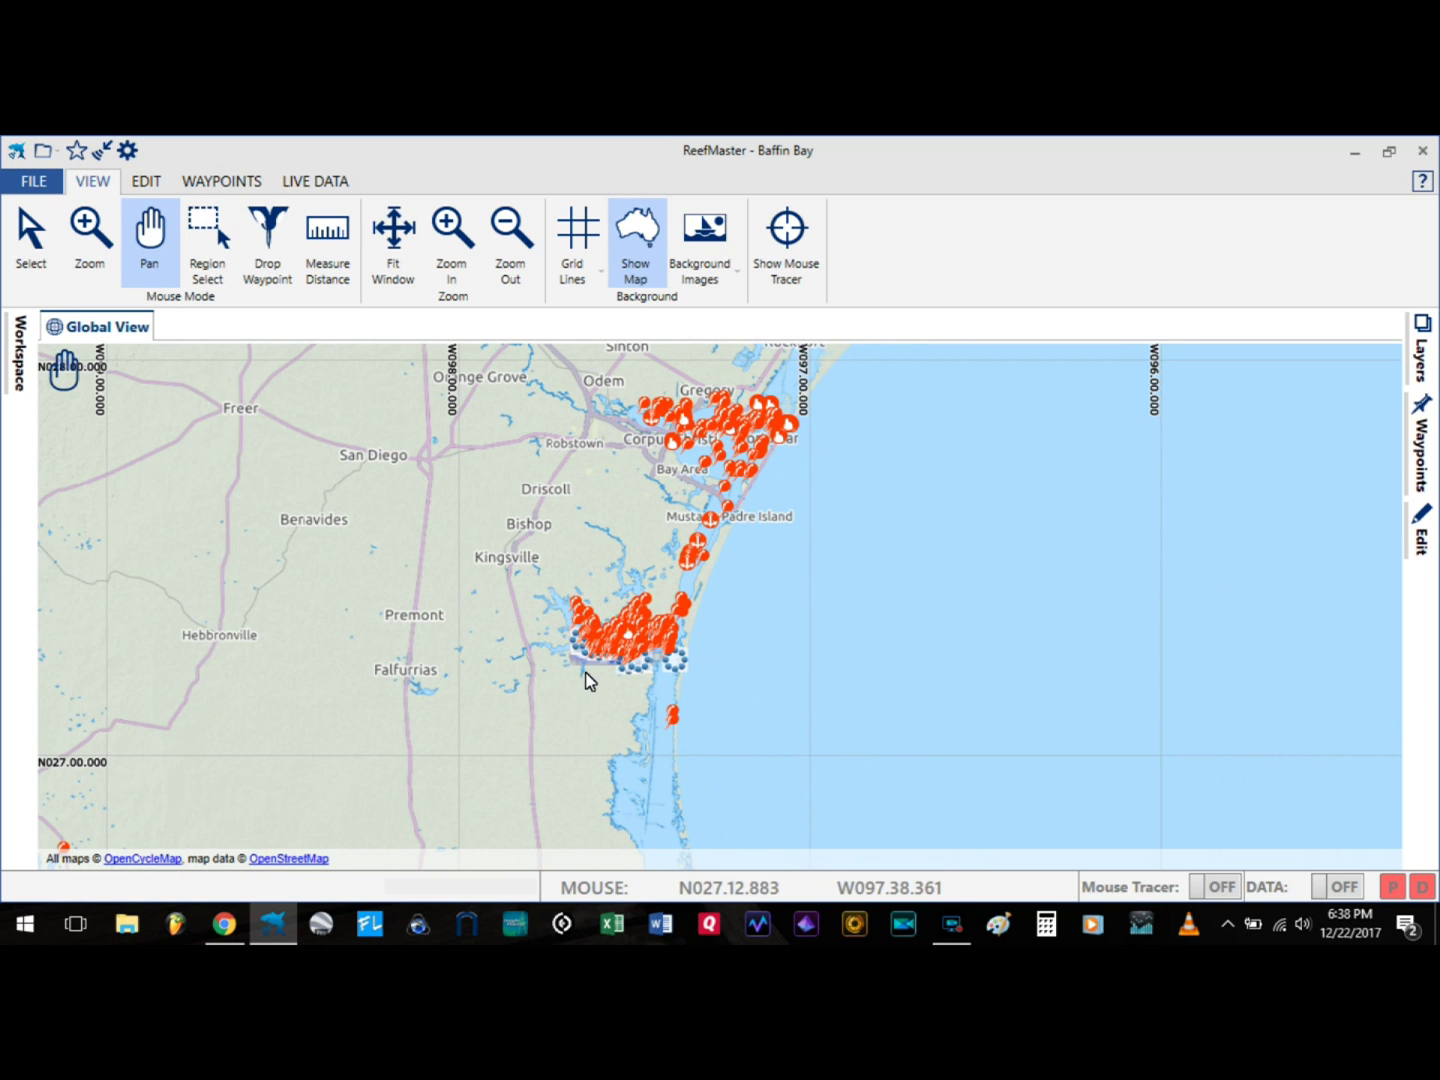
{"action": "scroll", "coordinate": [587, 676], "scroll_direction": "down", "scroll_amount": 2}
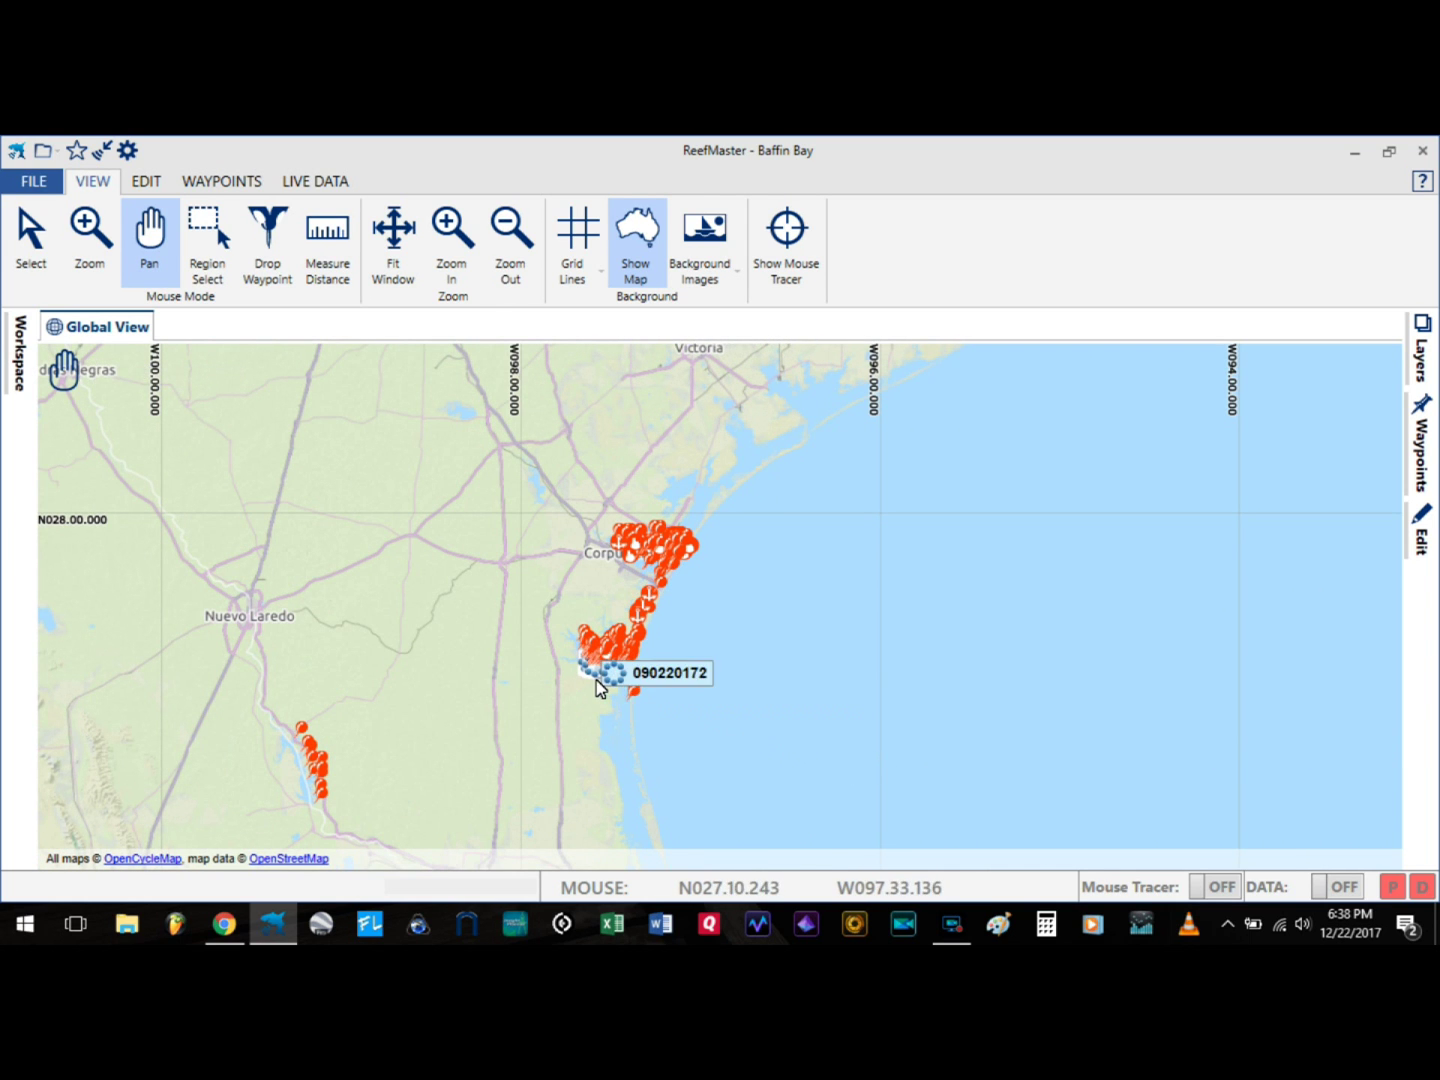
{"action": "scroll", "coordinate": [600, 685], "scroll_direction": "up", "scroll_amount": 3}
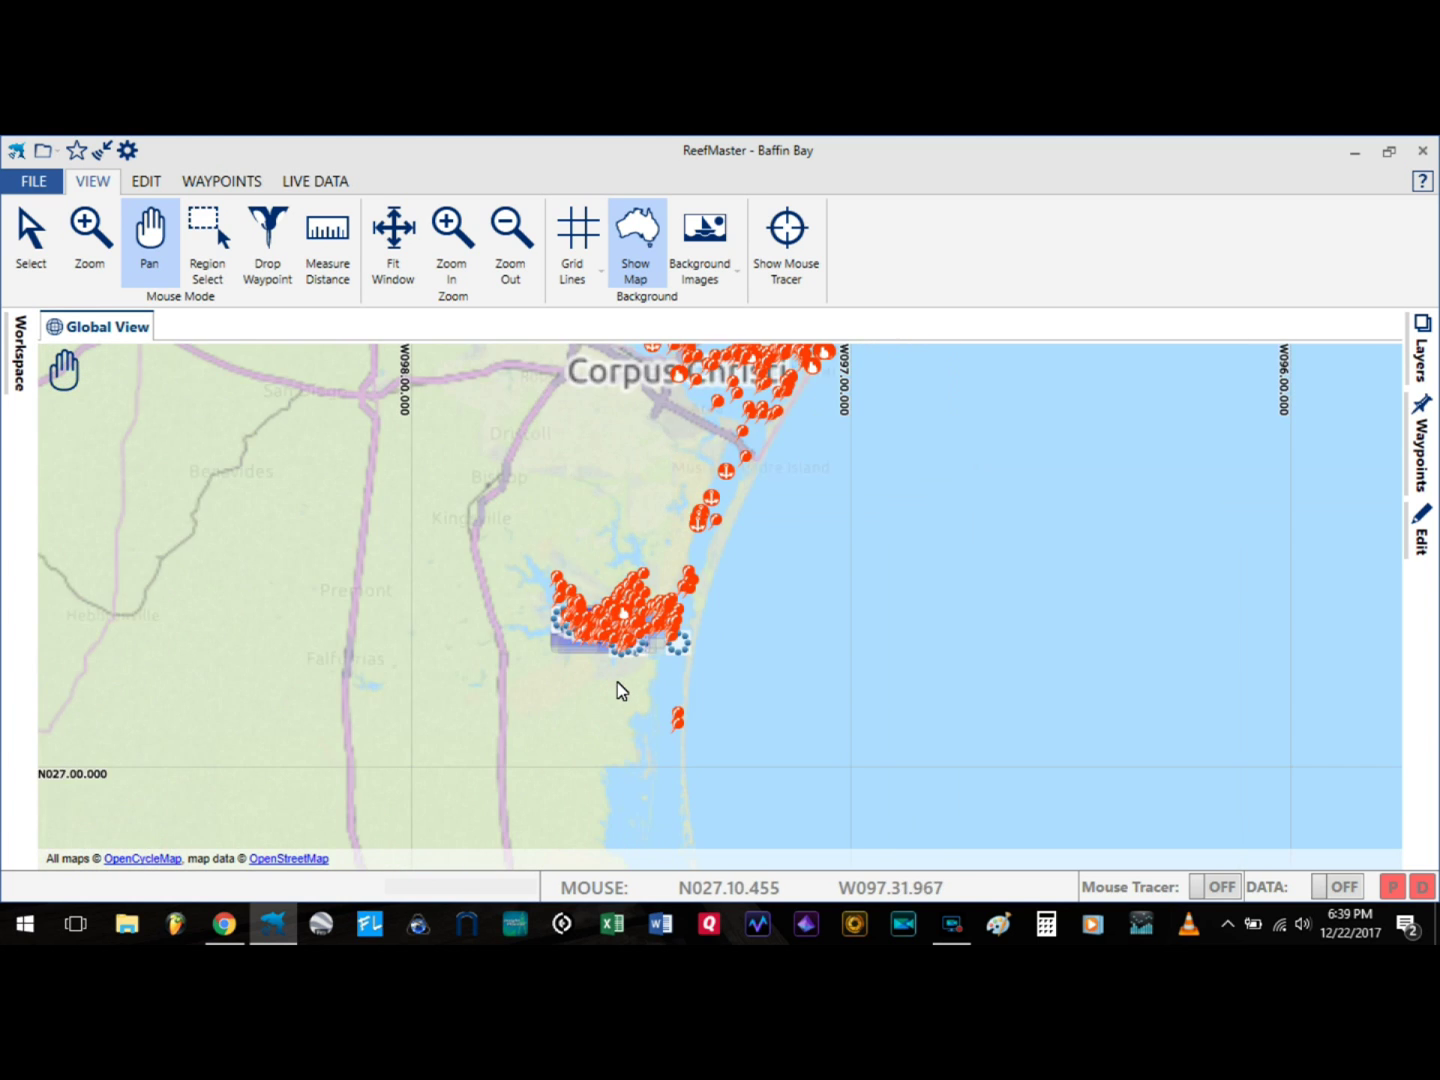
{"action": "scroll", "coordinate": [521, 383], "scroll_direction": "up", "scroll_amount": 2}
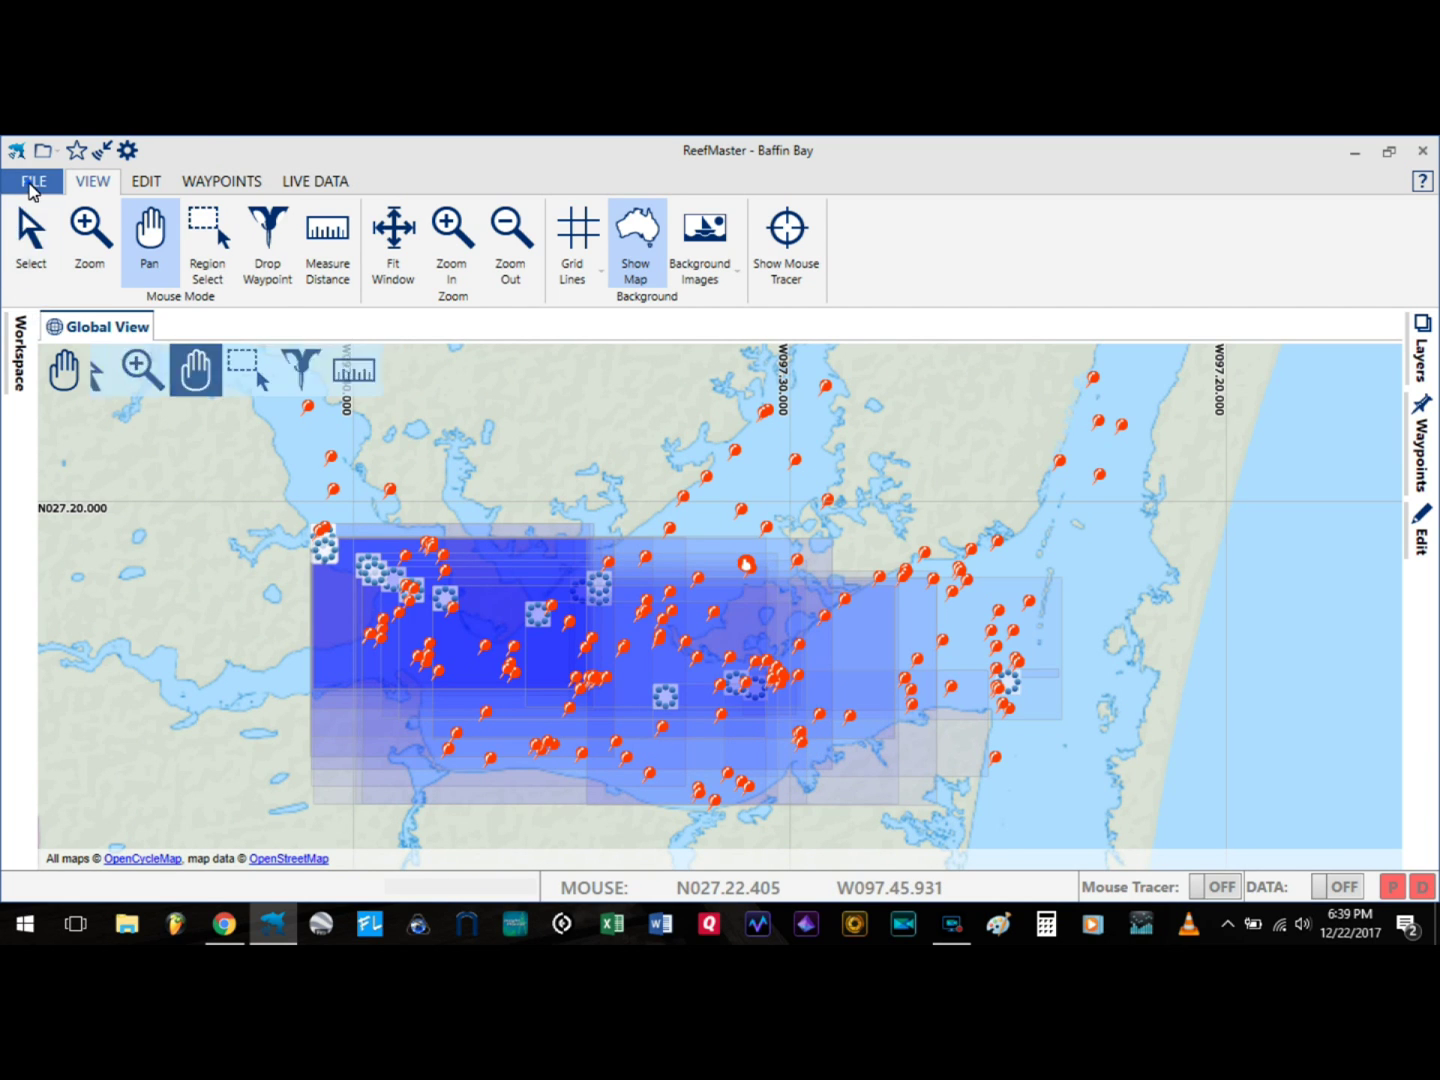
- Open the log and waypoint import settings, trying Corpus Christi tide adjustment but leaving it off
{"action": "left_click", "coordinate": [30, 182]}
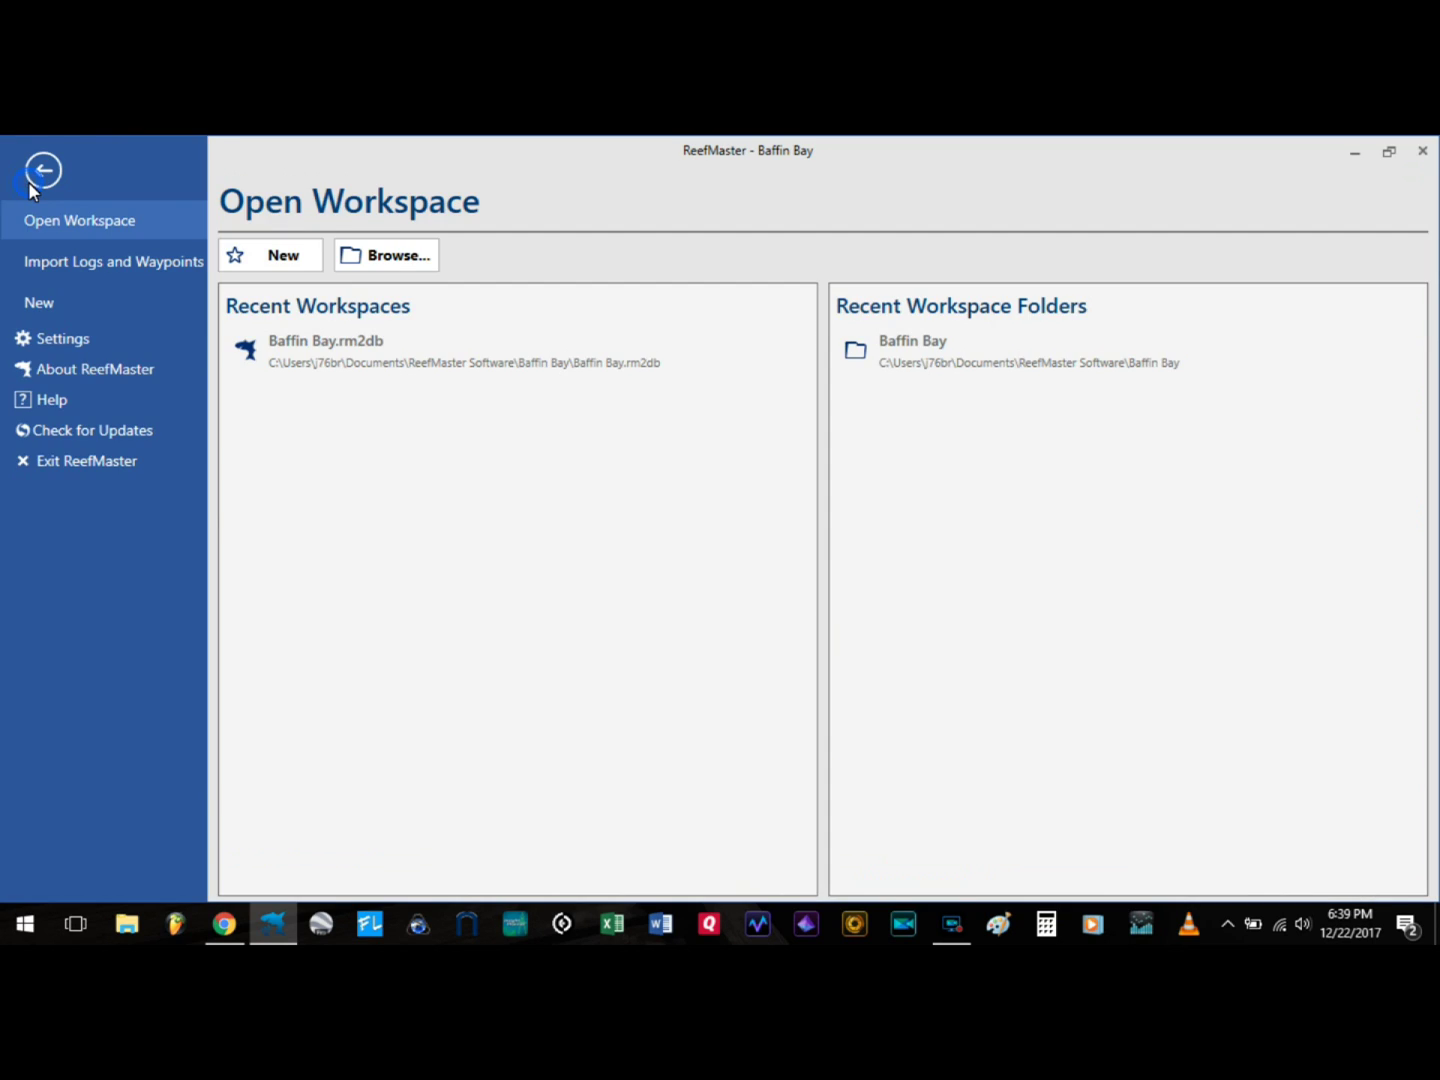
{"action": "left_click", "coordinate": [67, 265]}
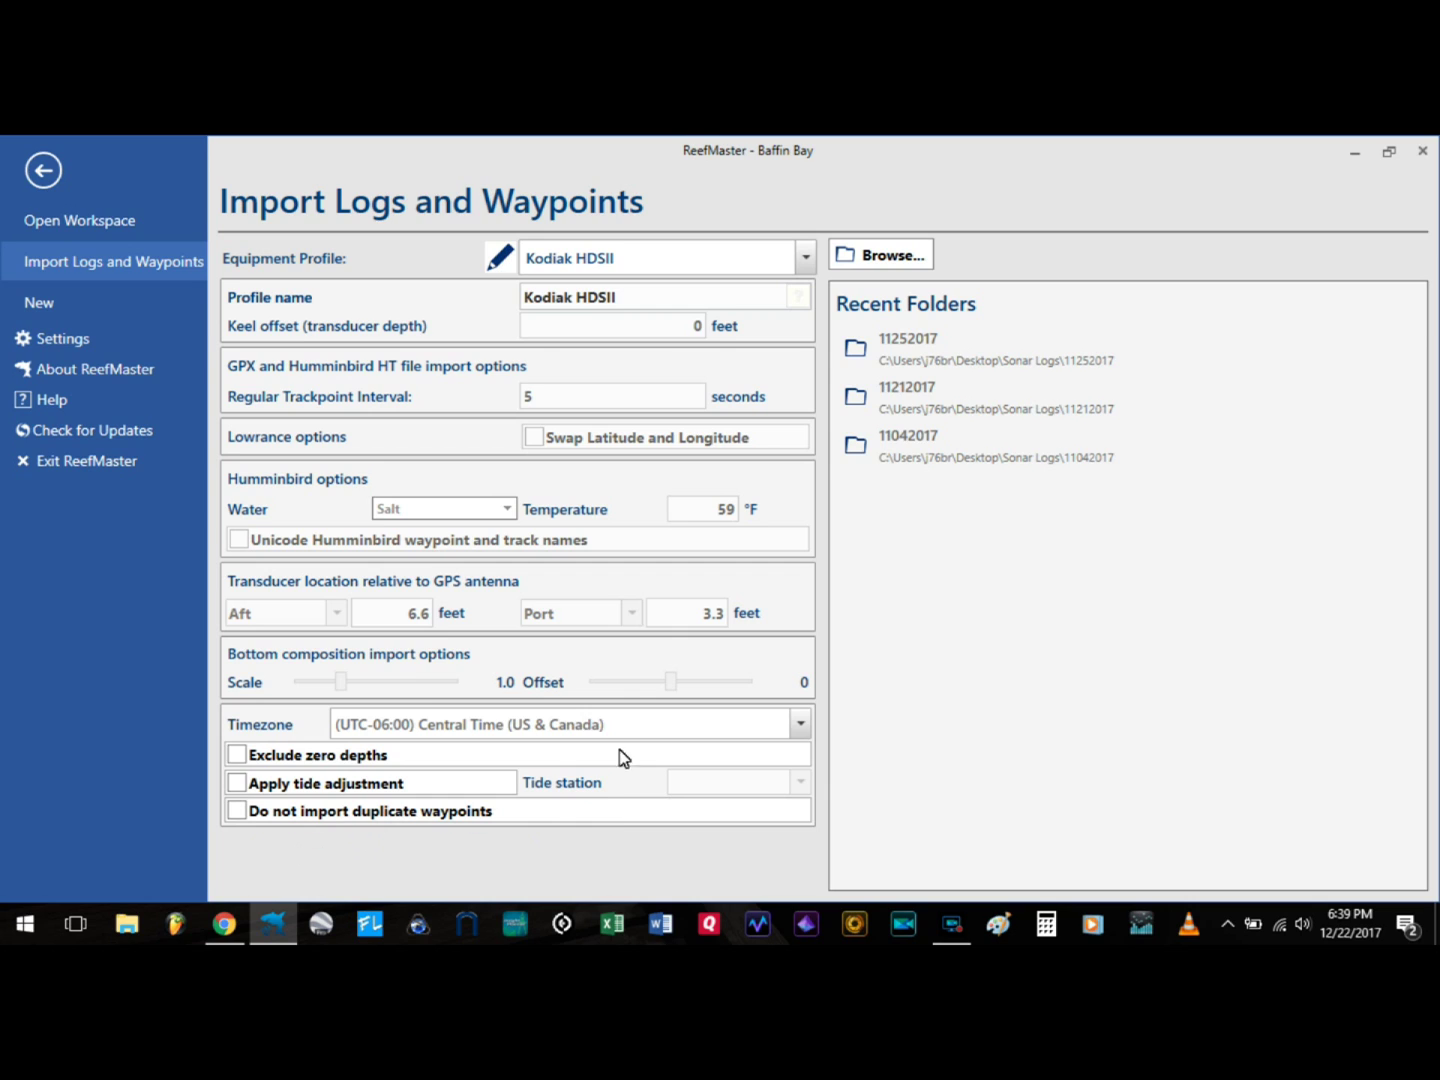
{"action": "left_click", "coordinate": [237, 783]}
{"action": "left_click", "coordinate": [805, 785]}
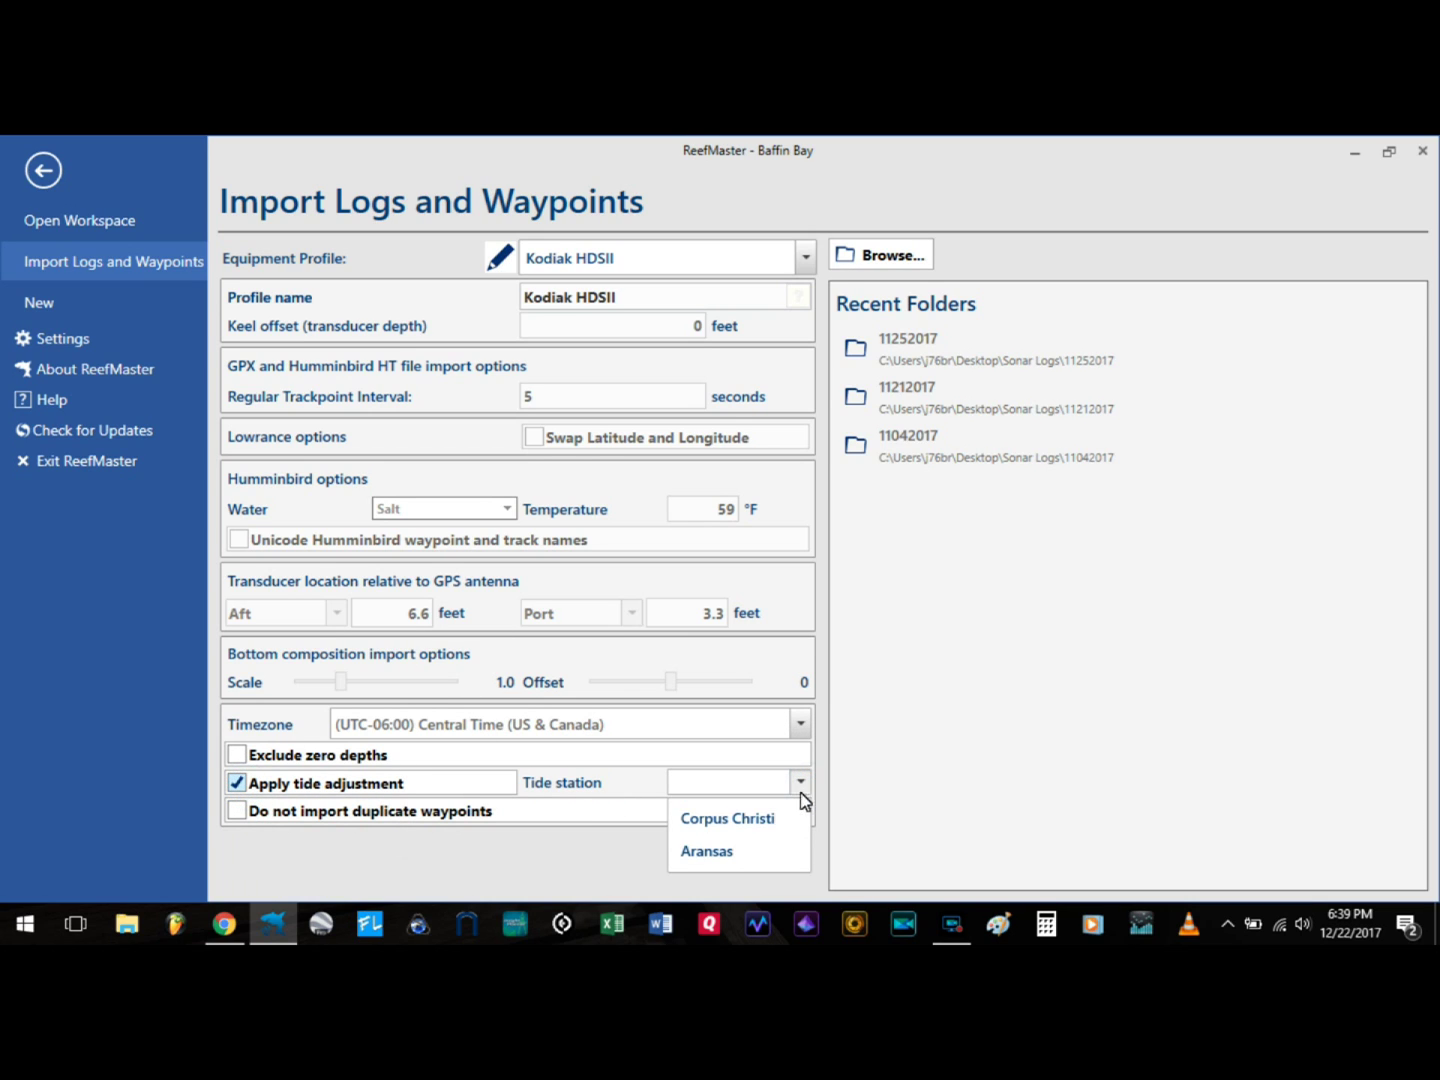
{"action": "left_click", "coordinate": [745, 820]}
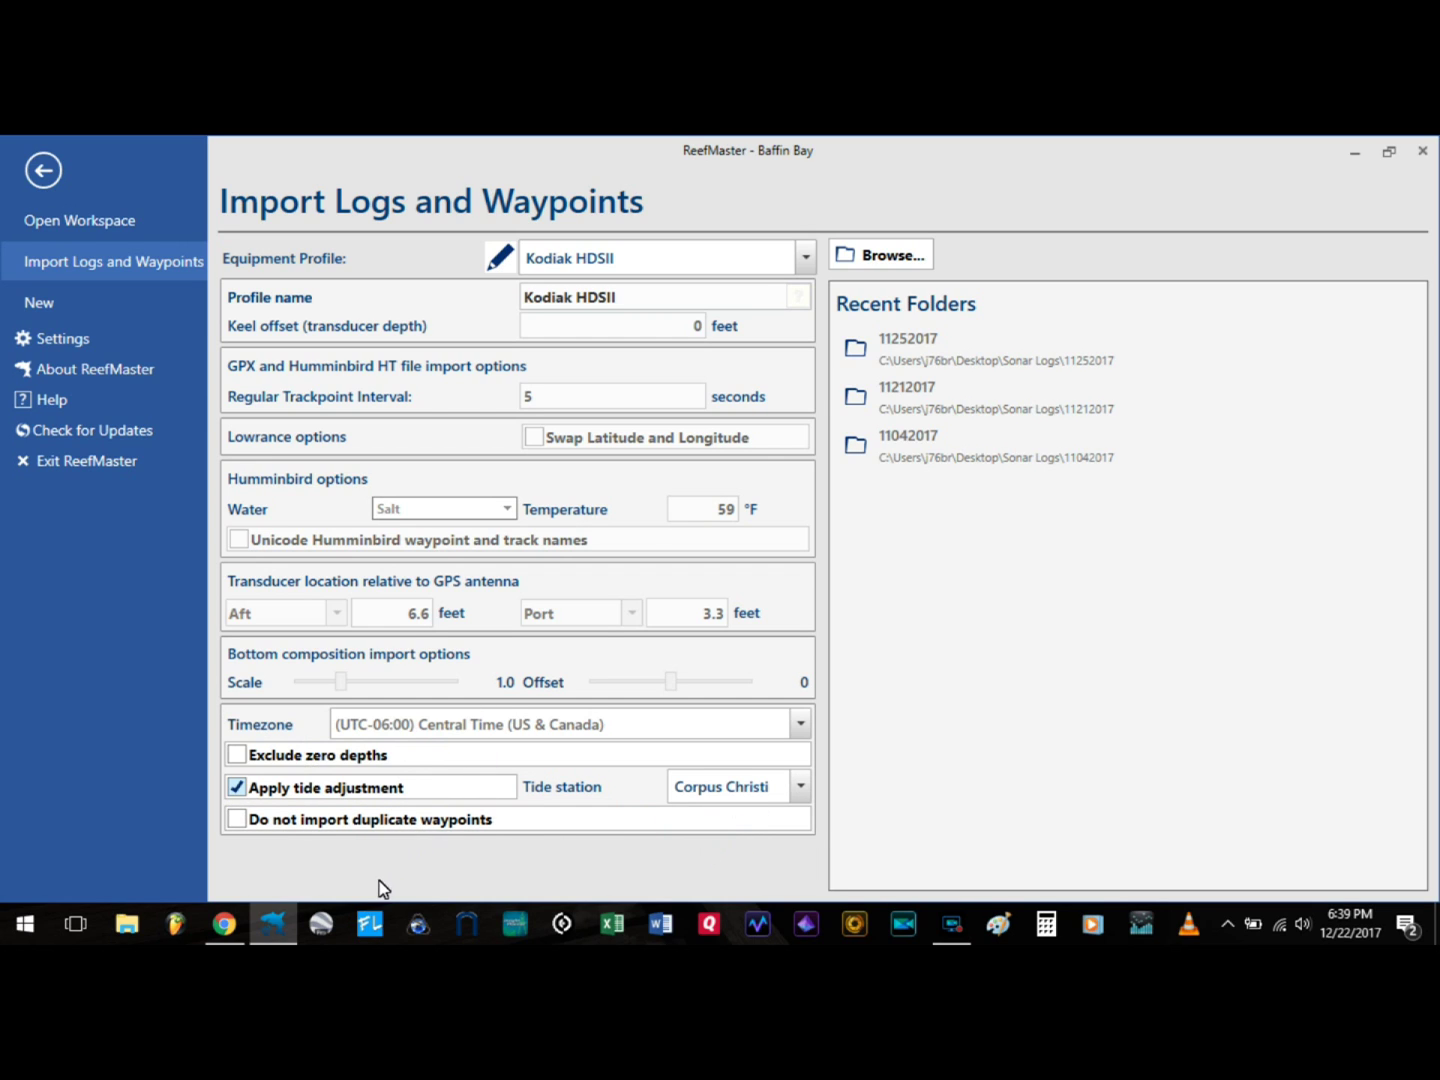
{"action": "left_click", "coordinate": [237, 787]}
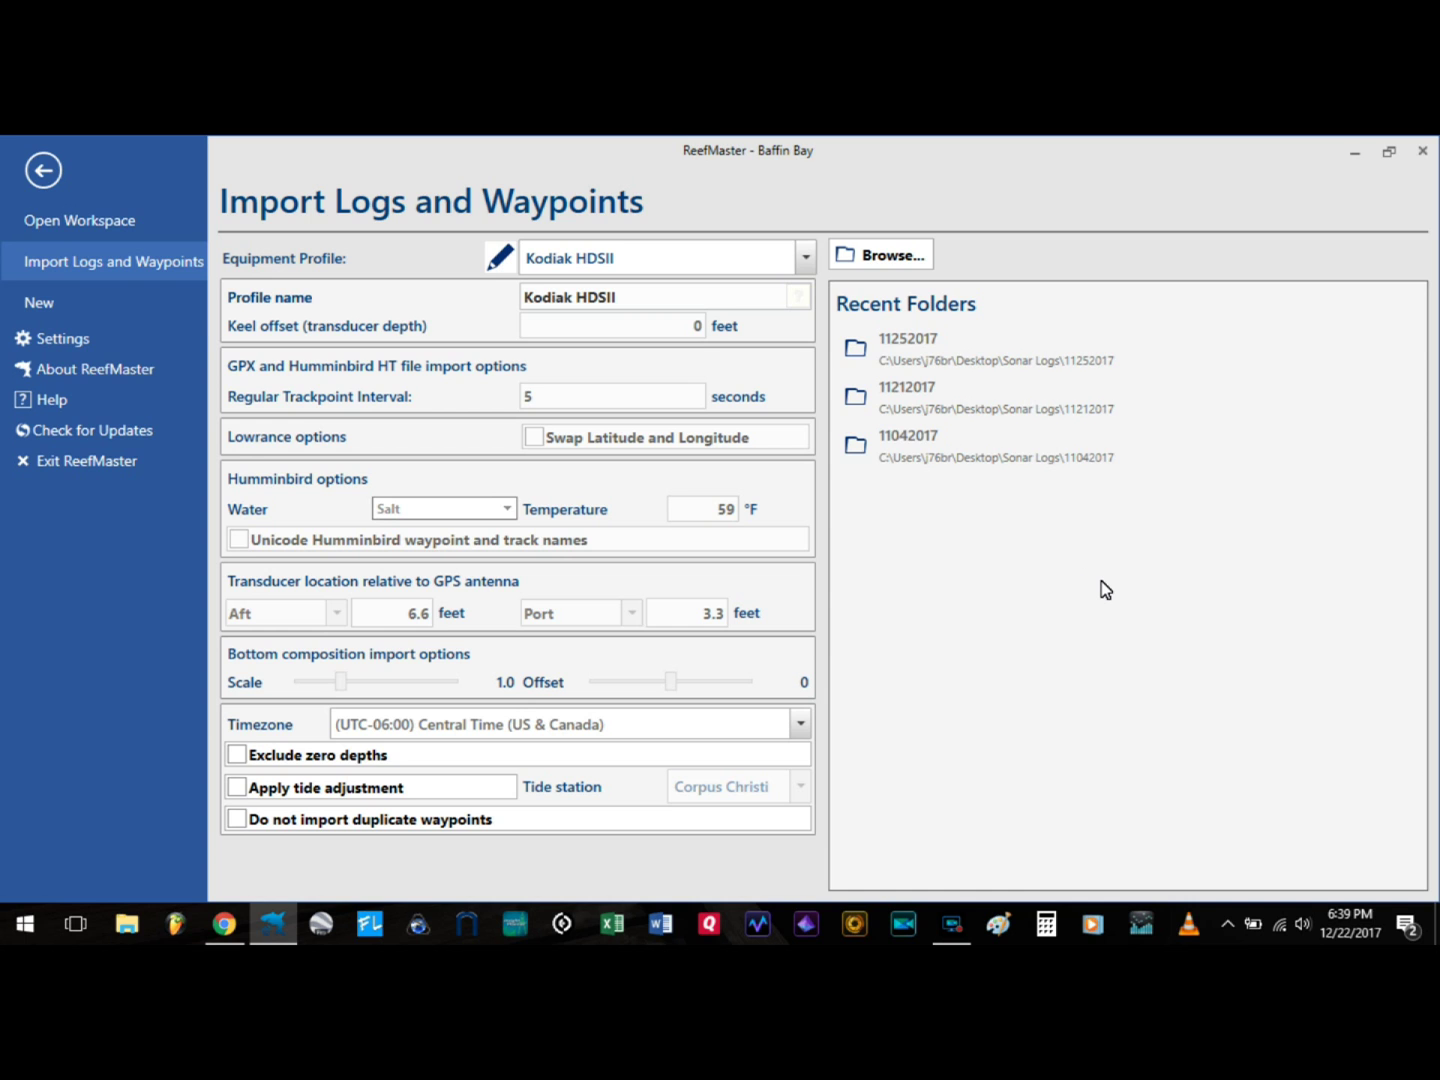
{"action": "left_click", "coordinate": [885, 252]}
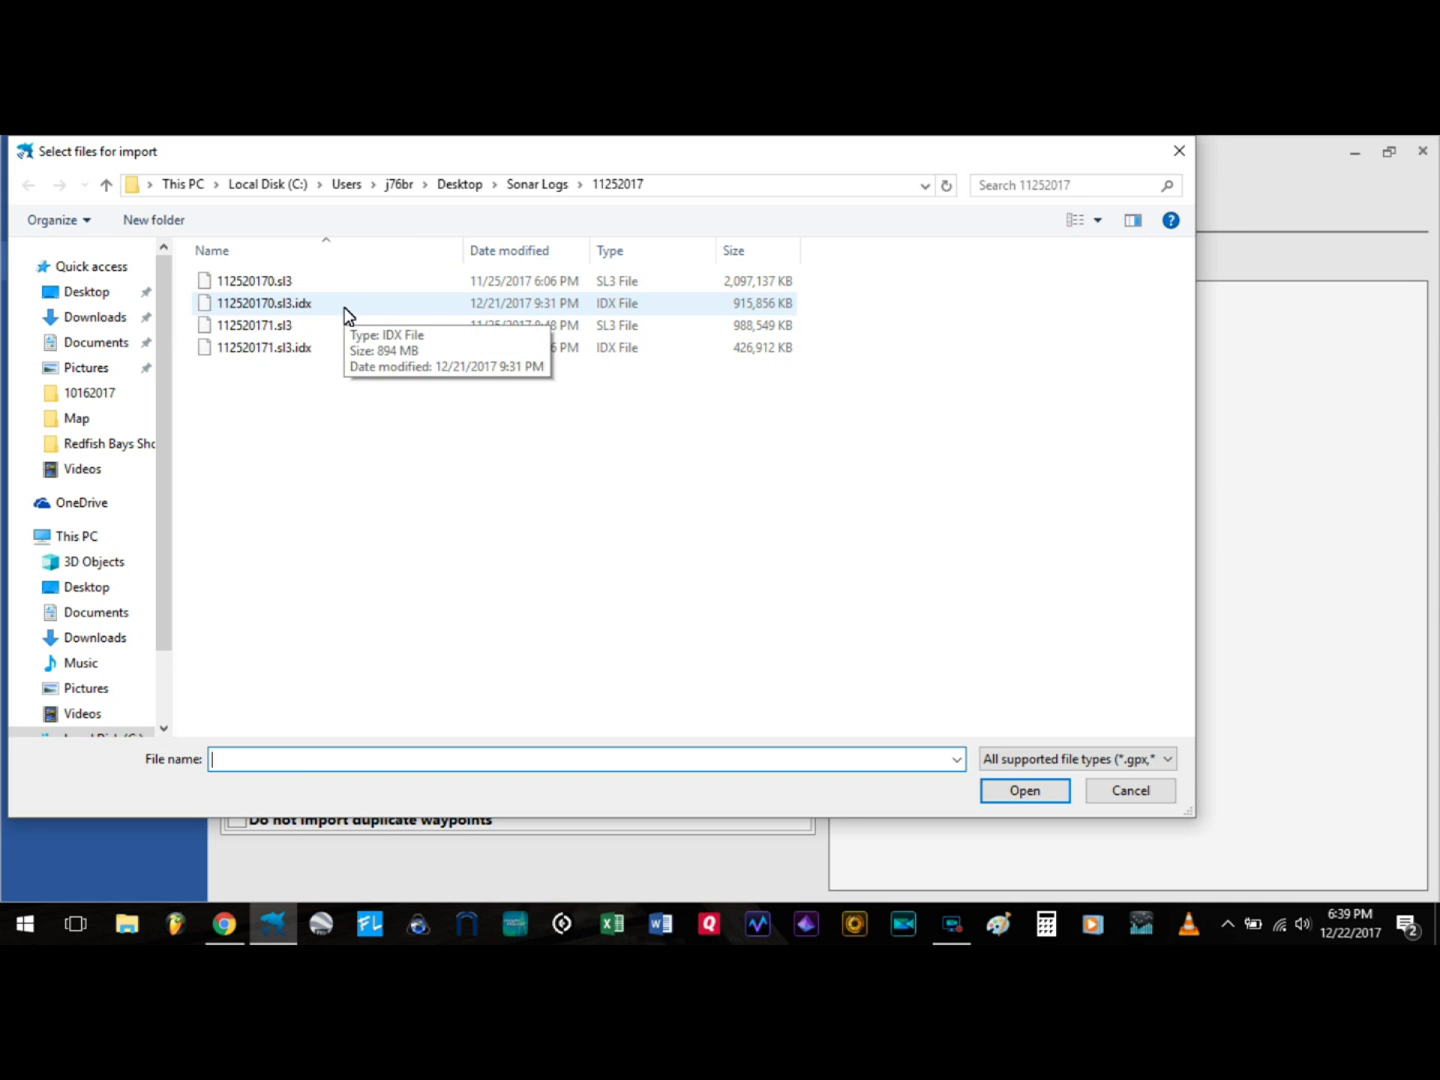
- Browse to the Sonar Logs 06042017 folder, cancel without importing, and return to the map
{"action": "left_click", "coordinate": [553, 186]}
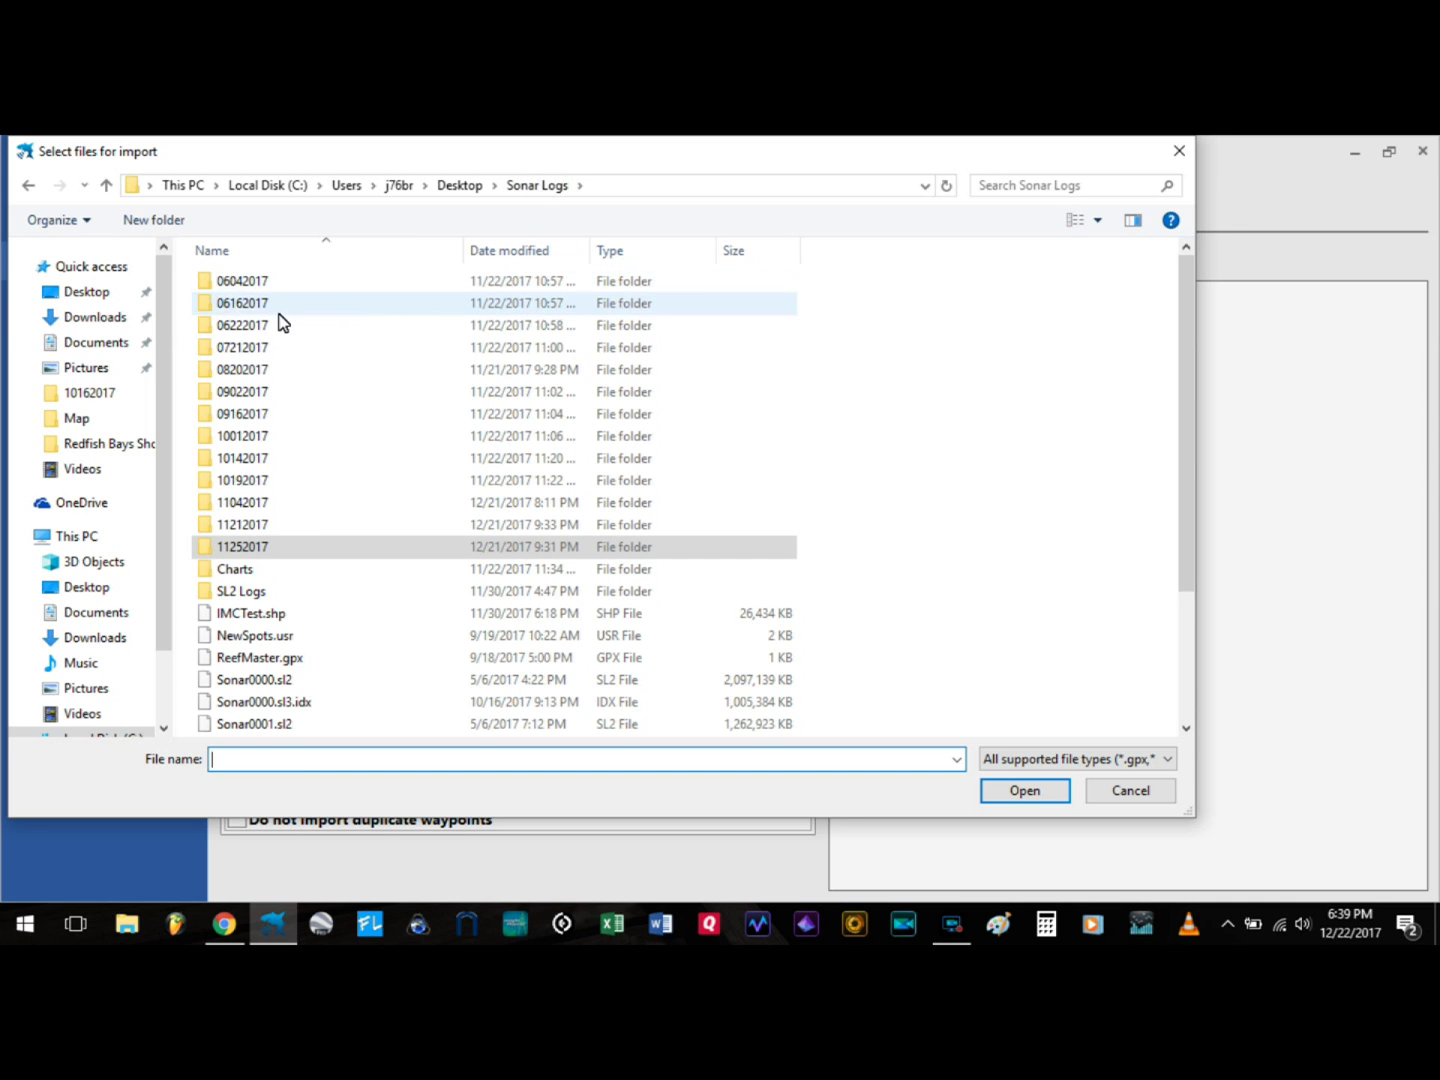
{"action": "double_click", "coordinate": [243, 283]}
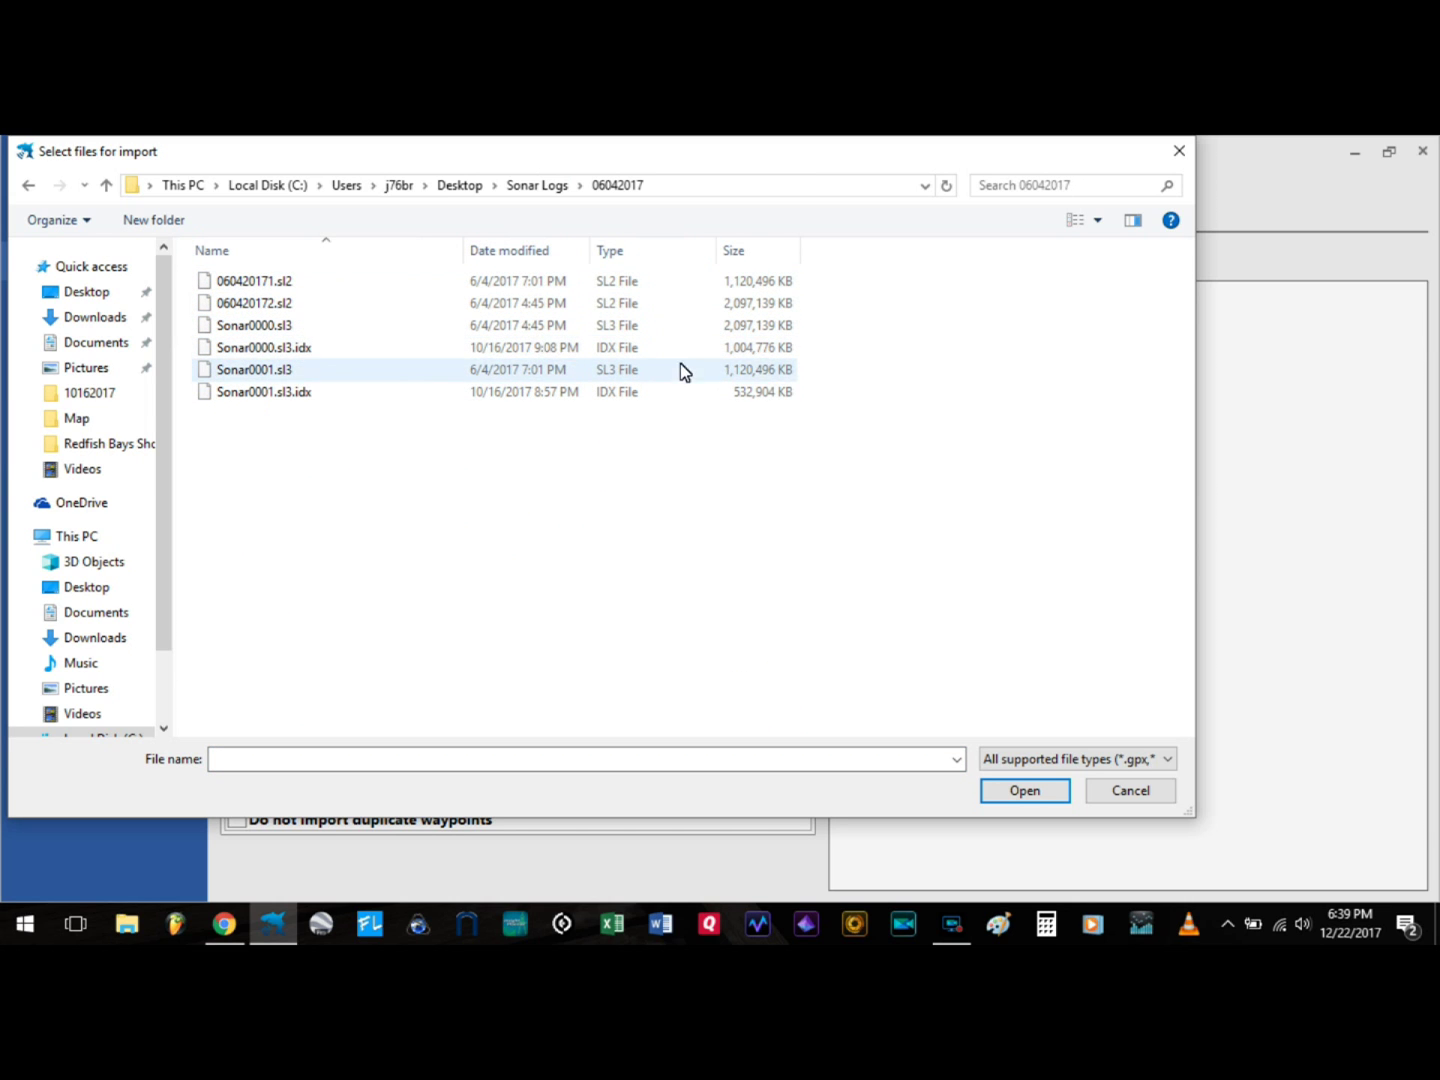
{"action": "left_click", "coordinate": [1115, 797]}
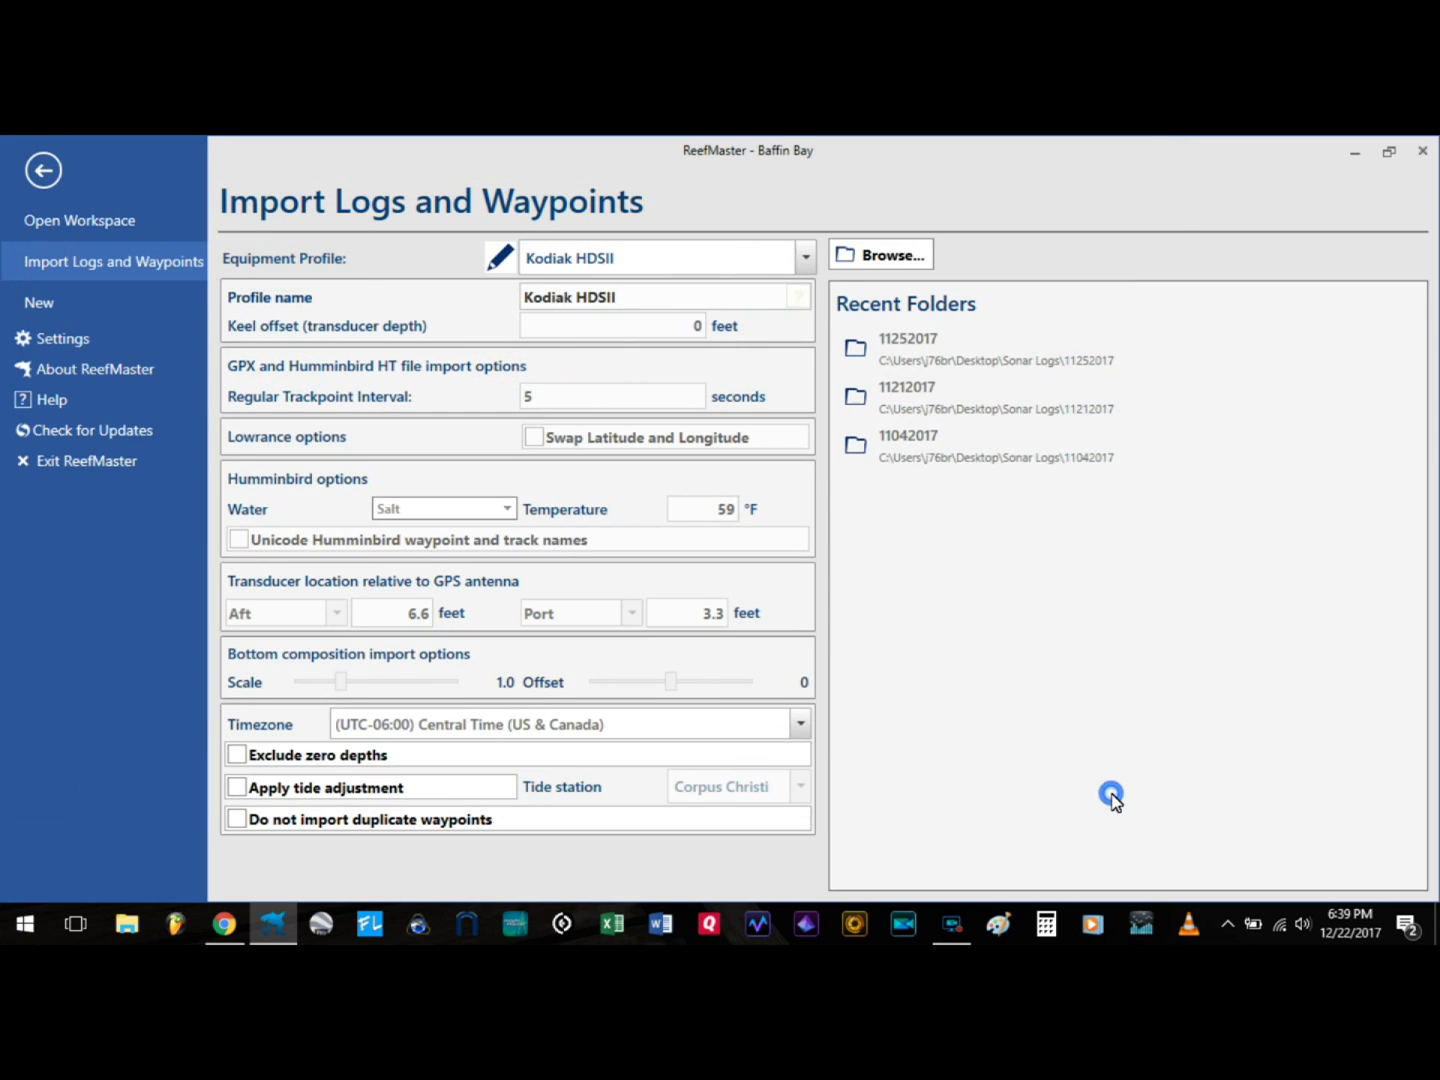
{"action": "left_click", "coordinate": [45, 179]}
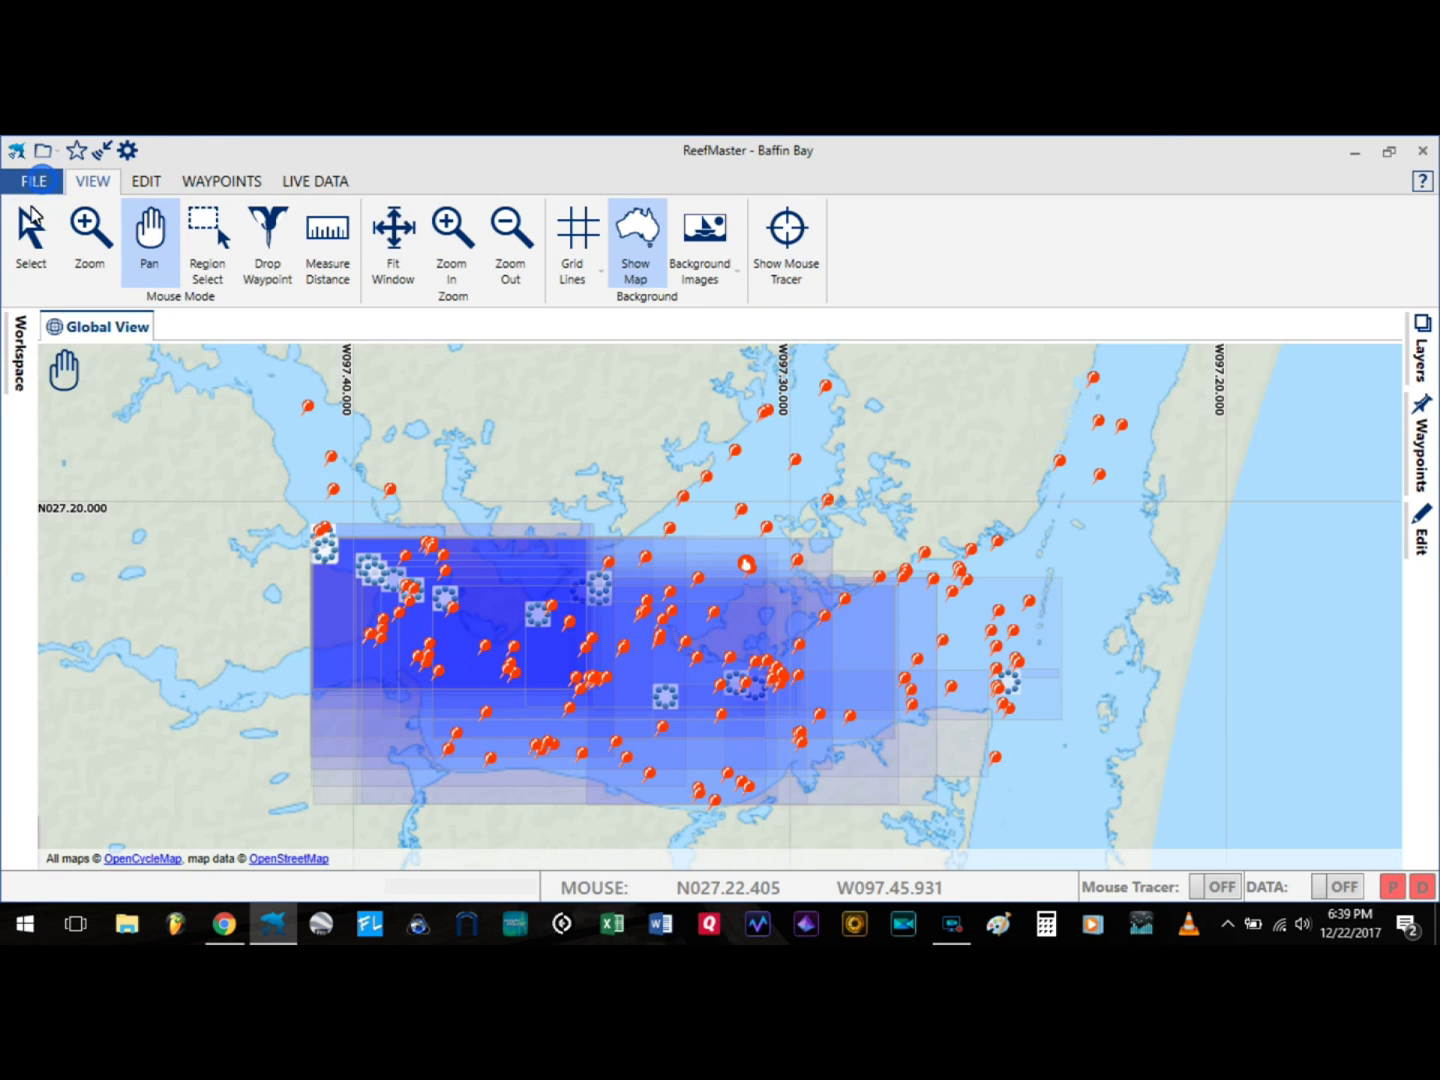
- Select all the sonar tracks and choose Add Tracks to Map Project > New Project
{"action": "mouse_move", "coordinate": [16, 379]}
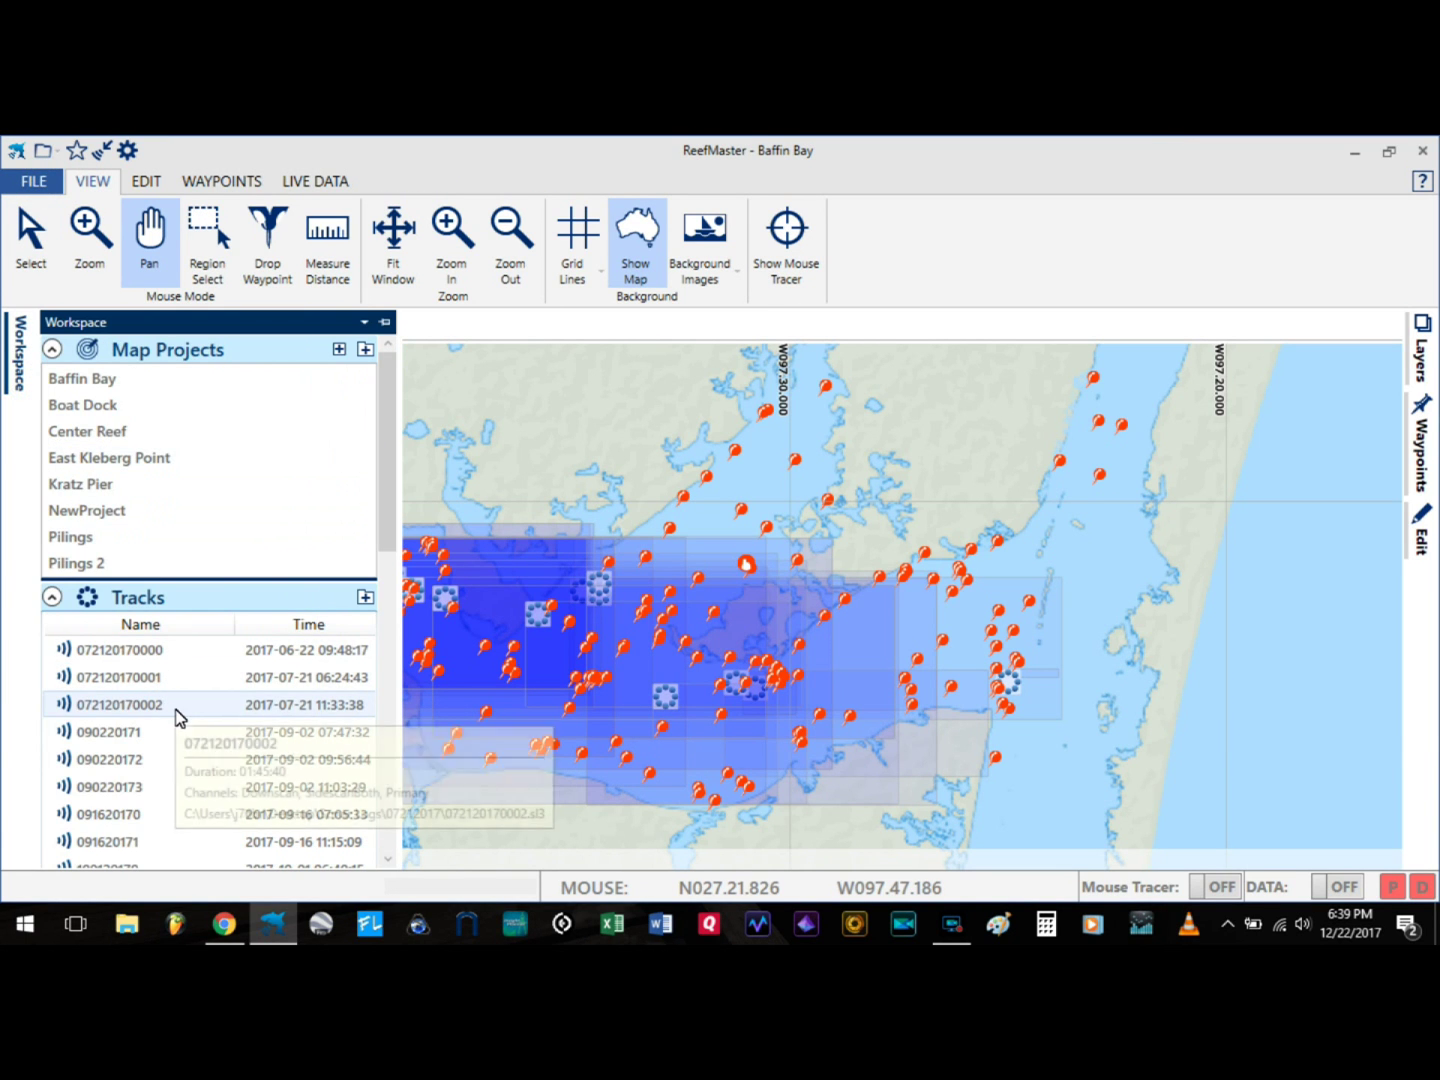
{"action": "left_click_drag", "start_coordinate": [383, 550], "coordinate": [390, 800]}
{"action": "scroll", "coordinate": [197, 615], "scroll_direction": "up", "scroll_amount": 10}
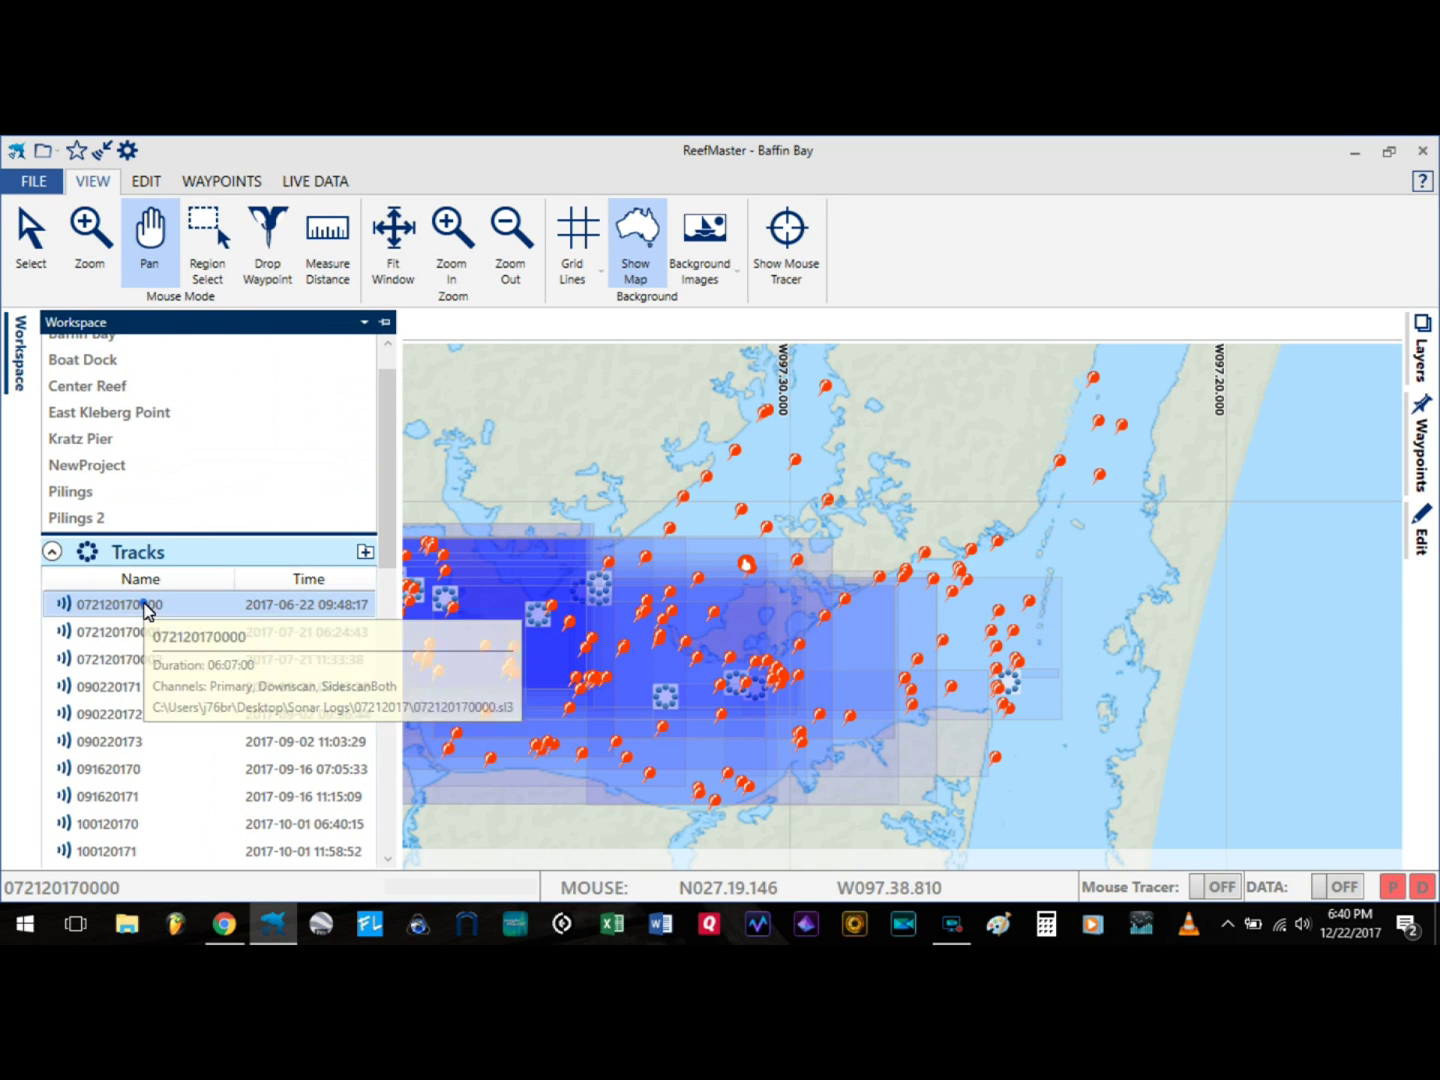
{"action": "left_click", "coordinate": [147, 602]}
{"action": "key", "text": "ctrl+a"}
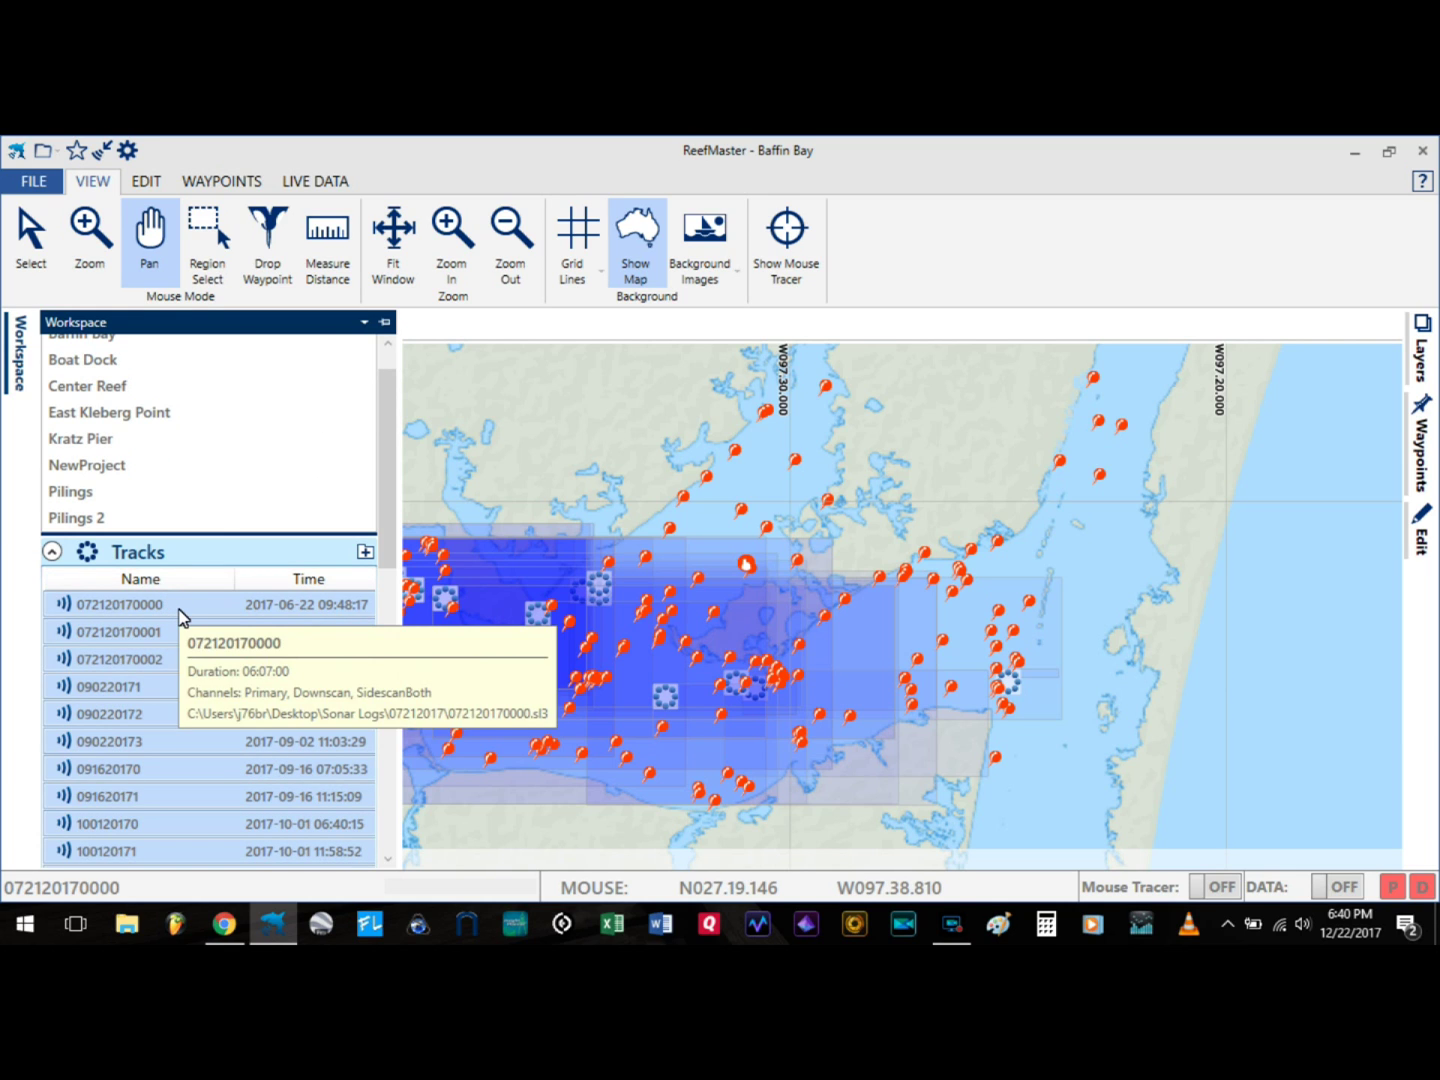
{"action": "right_click", "coordinate": [179, 609]}
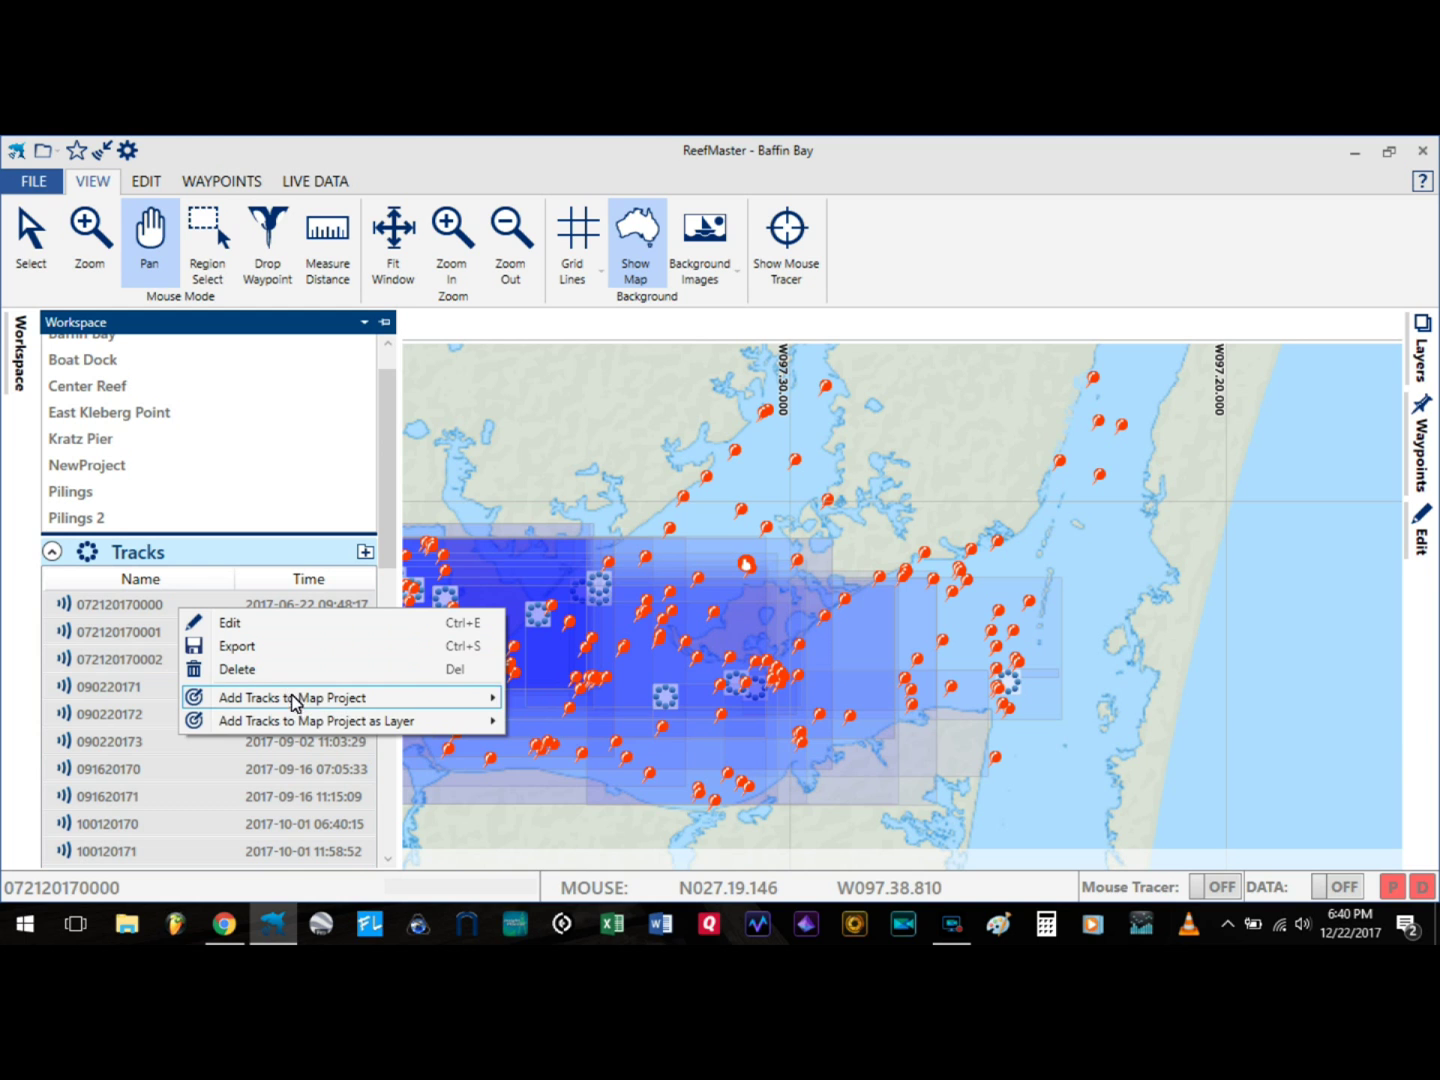
{"action": "mouse_move", "coordinate": [369, 701]}
{"action": "left_click", "coordinate": [579, 699]}
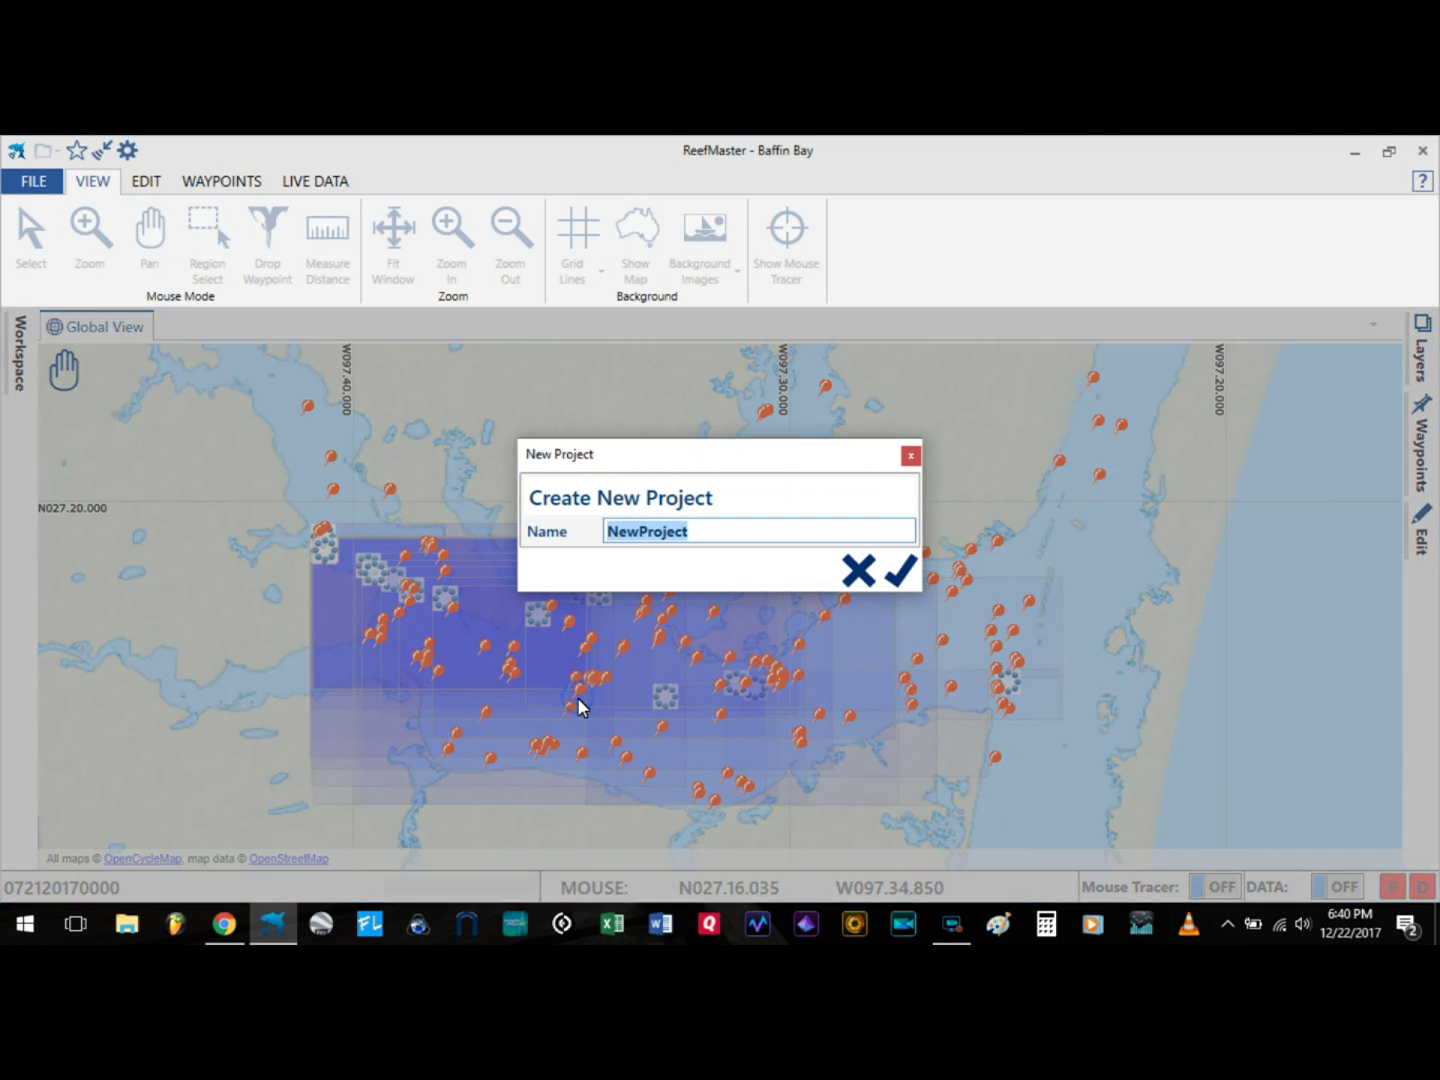
- Name the new map project '3D Map' and confirm its creation
{"action": "type", "text": "3D Map"}
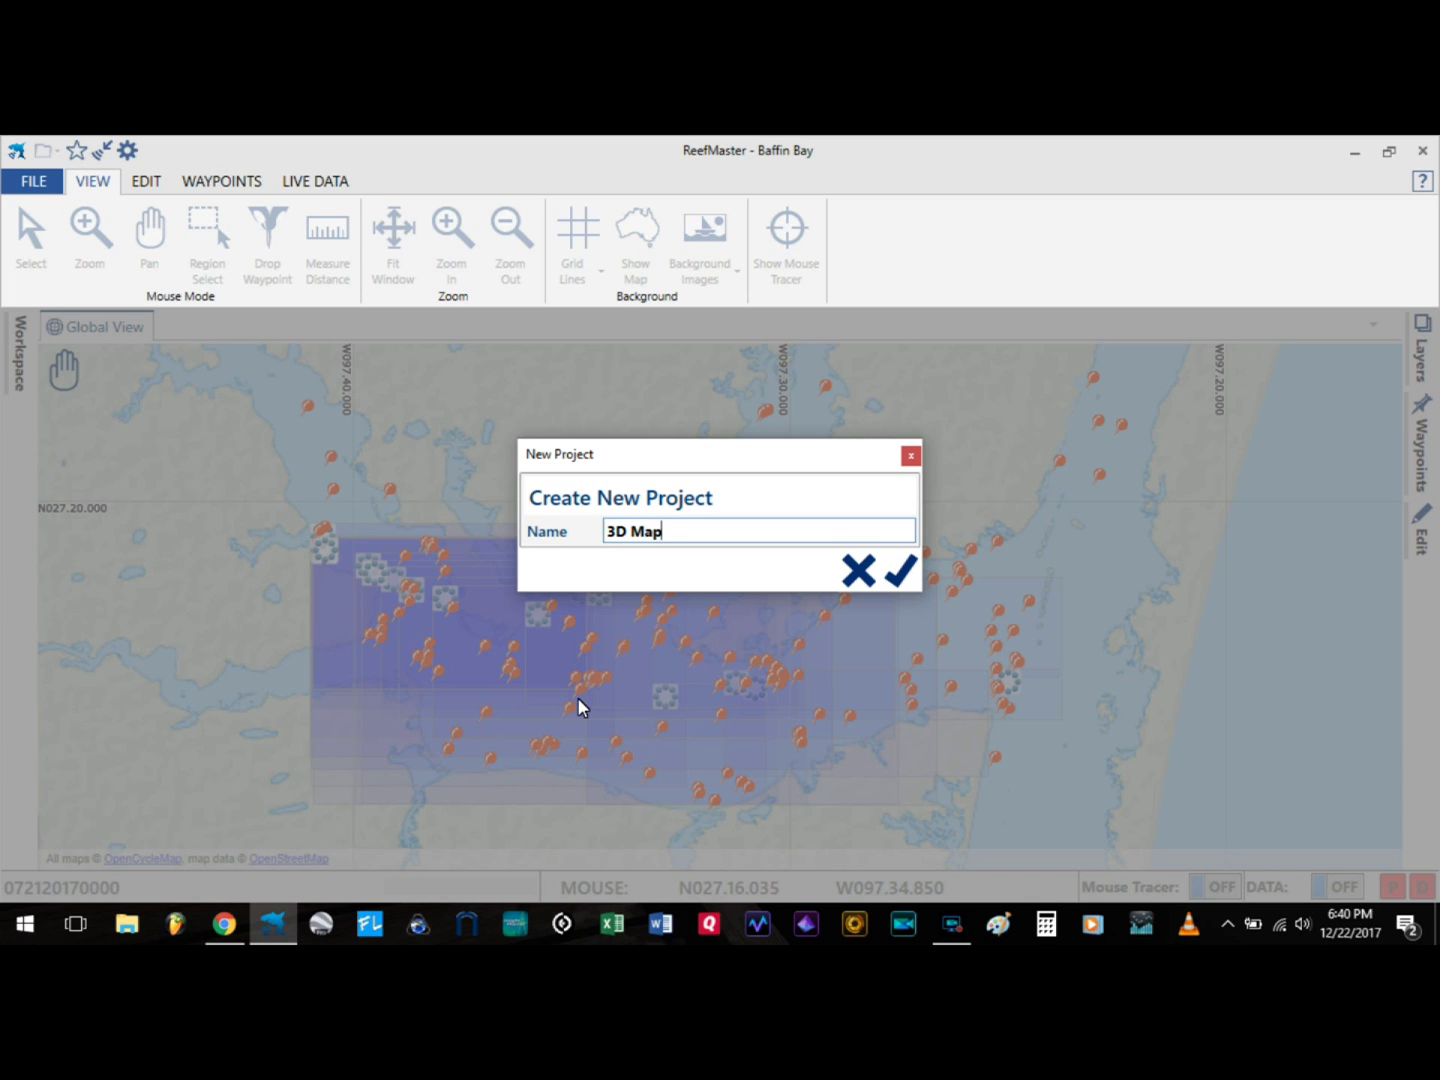
{"action": "left_click", "coordinate": [899, 572]}
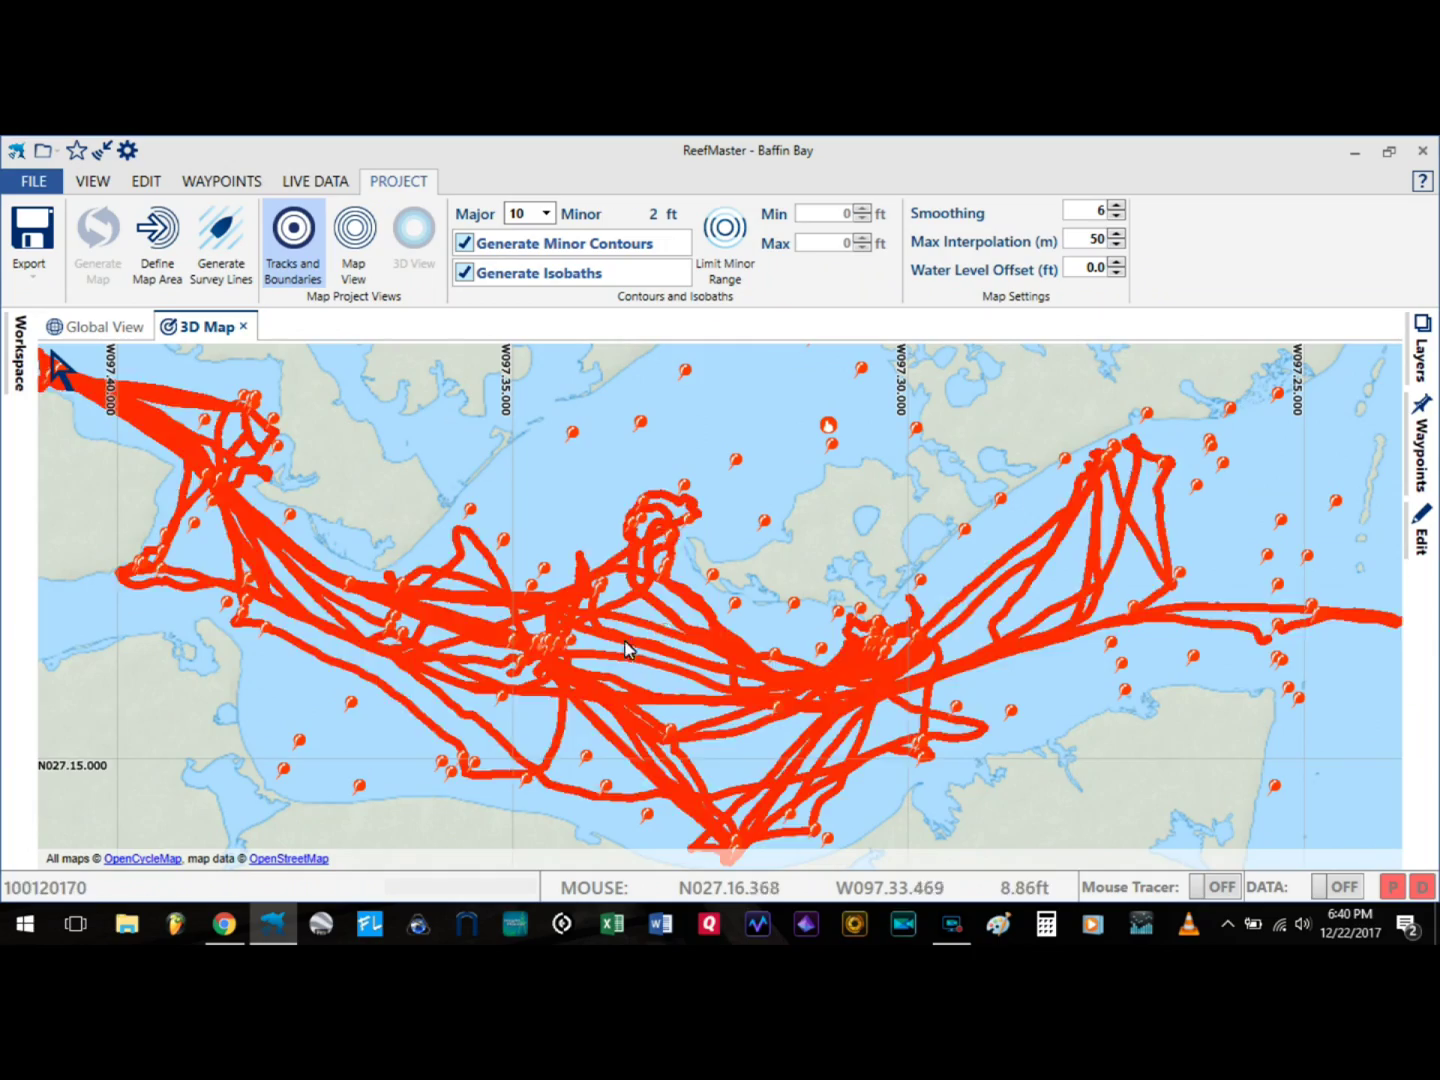
- Zoom into the track cluster, set major contours to 1 ft and limit minor contours to 1–20 ft
{"action": "scroll", "coordinate": [520, 660], "scroll_direction": "up", "scroll_amount": 2}
{"action": "scroll", "coordinate": [543, 668], "scroll_direction": "up", "scroll_amount": 4}
{"action": "scroll", "coordinate": [500, 605], "scroll_direction": "up", "scroll_amount": 2}
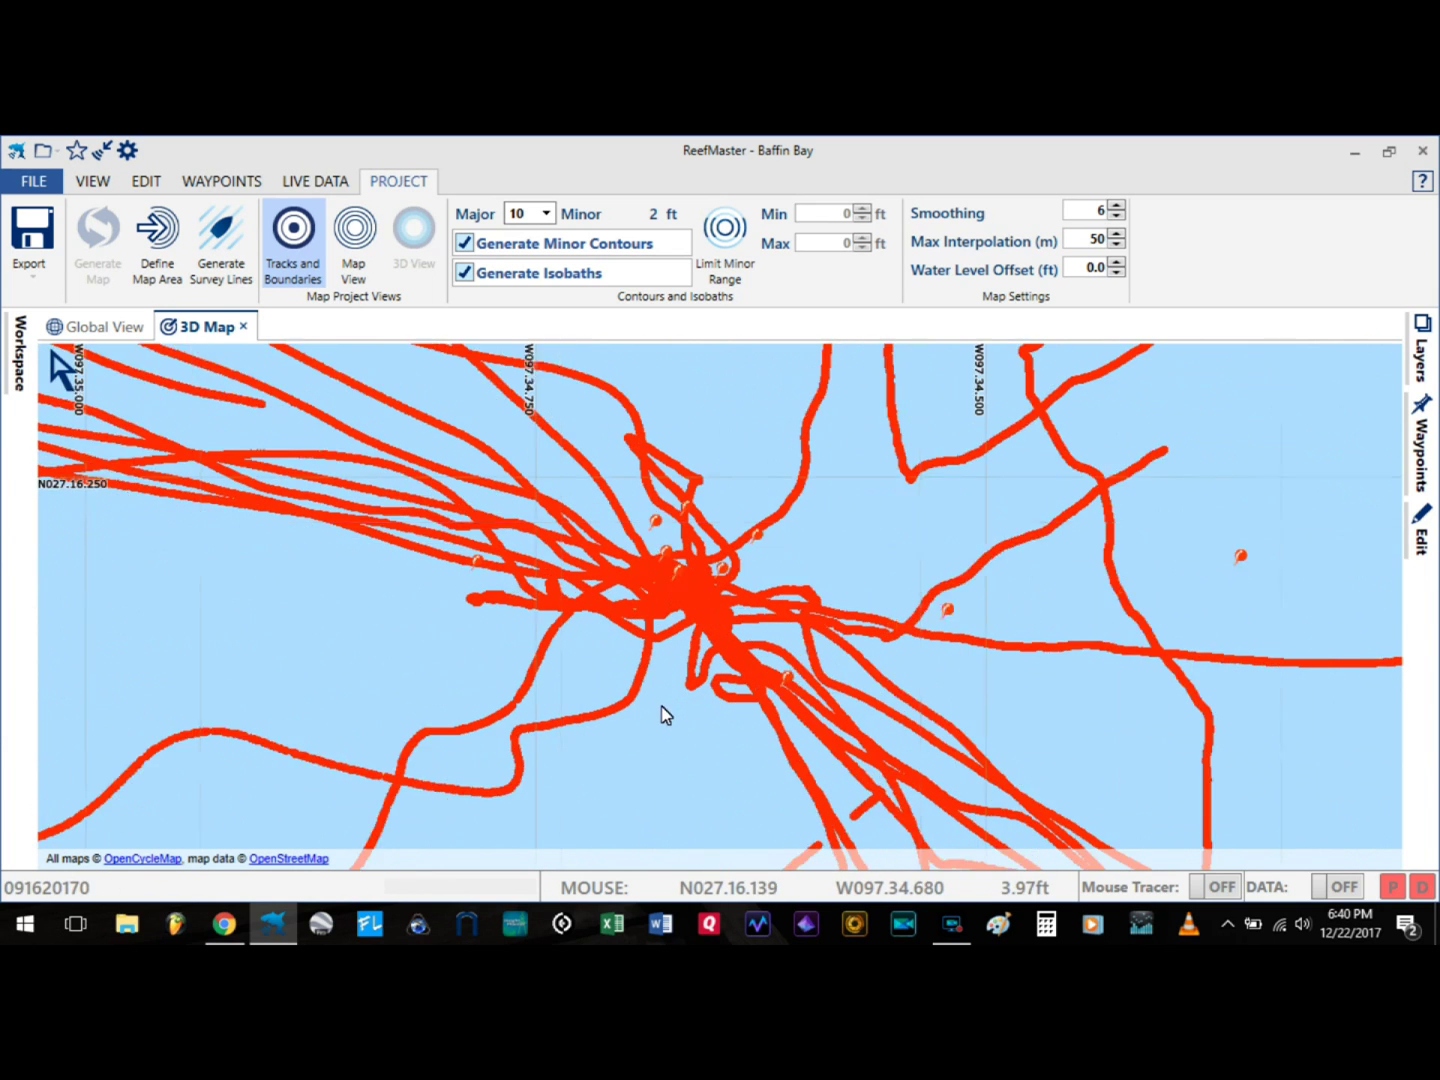
{"action": "scroll", "coordinate": [665, 713], "scroll_direction": "up", "scroll_amount": 1}
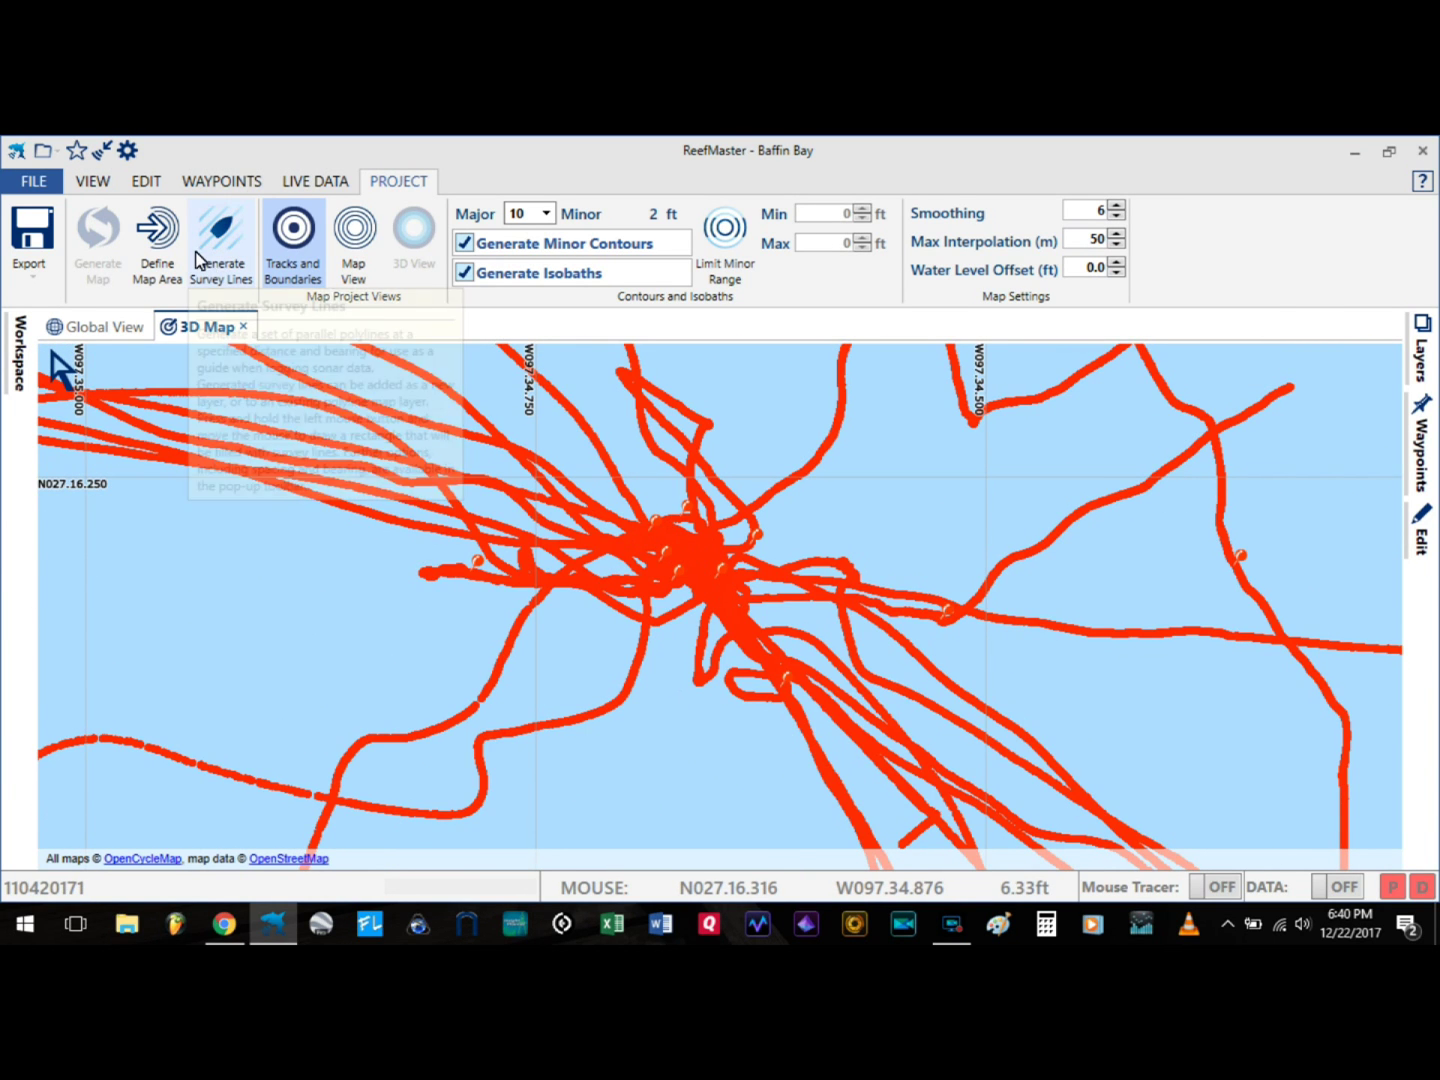
{"action": "left_click", "coordinate": [548, 215]}
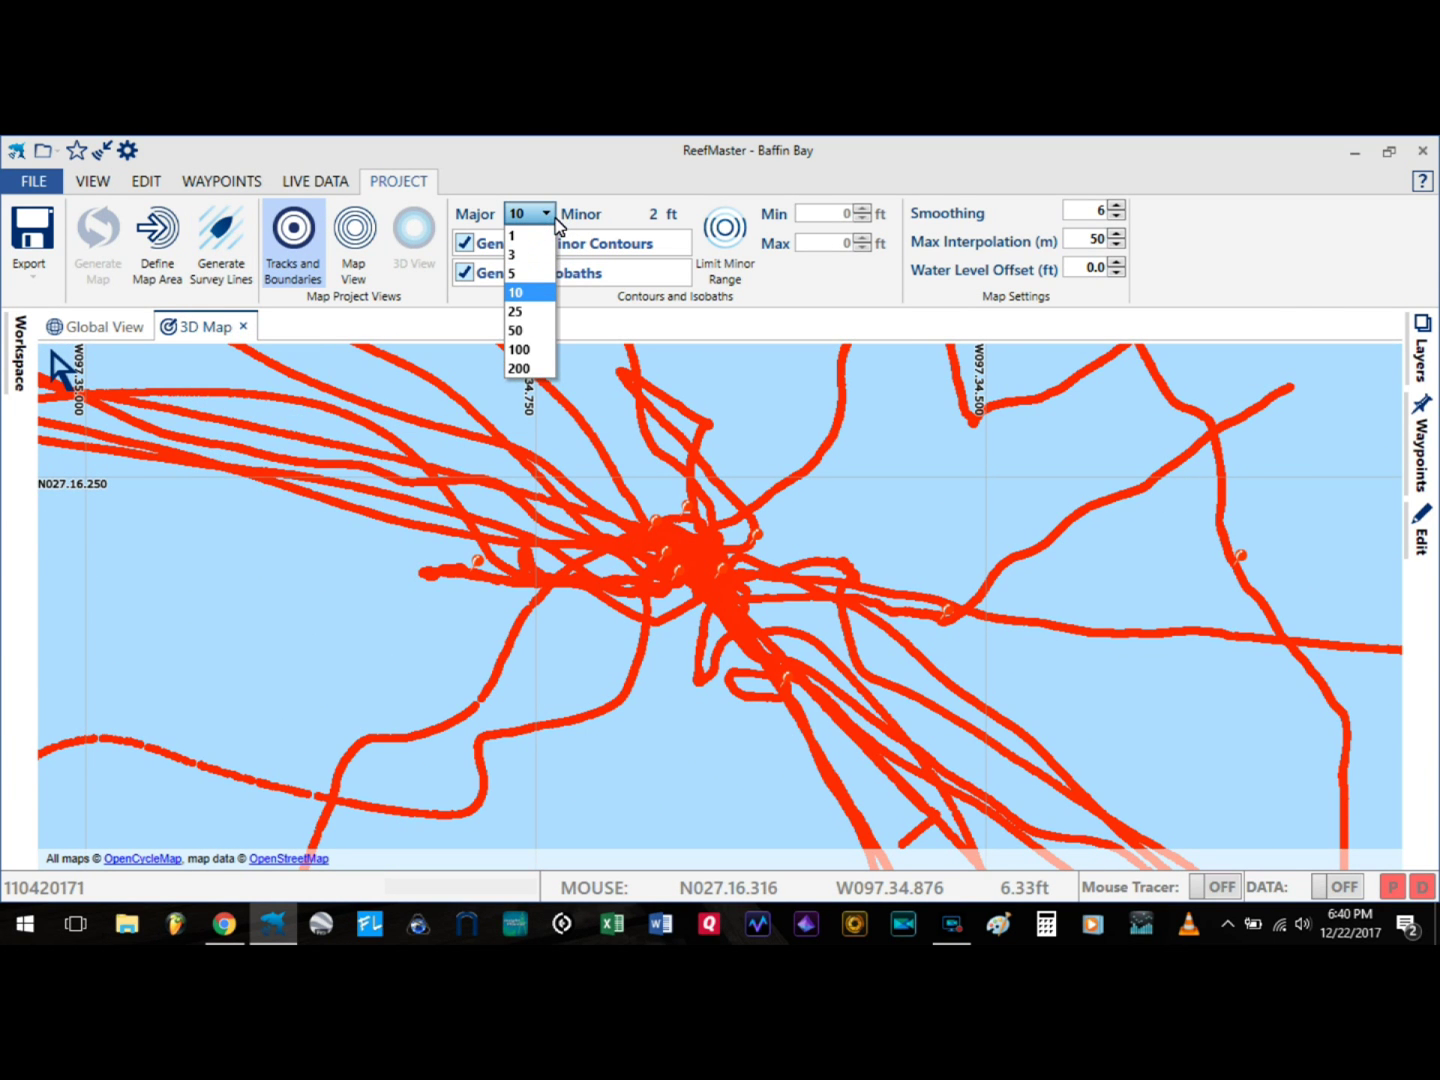
{"action": "left_click", "coordinate": [528, 236]}
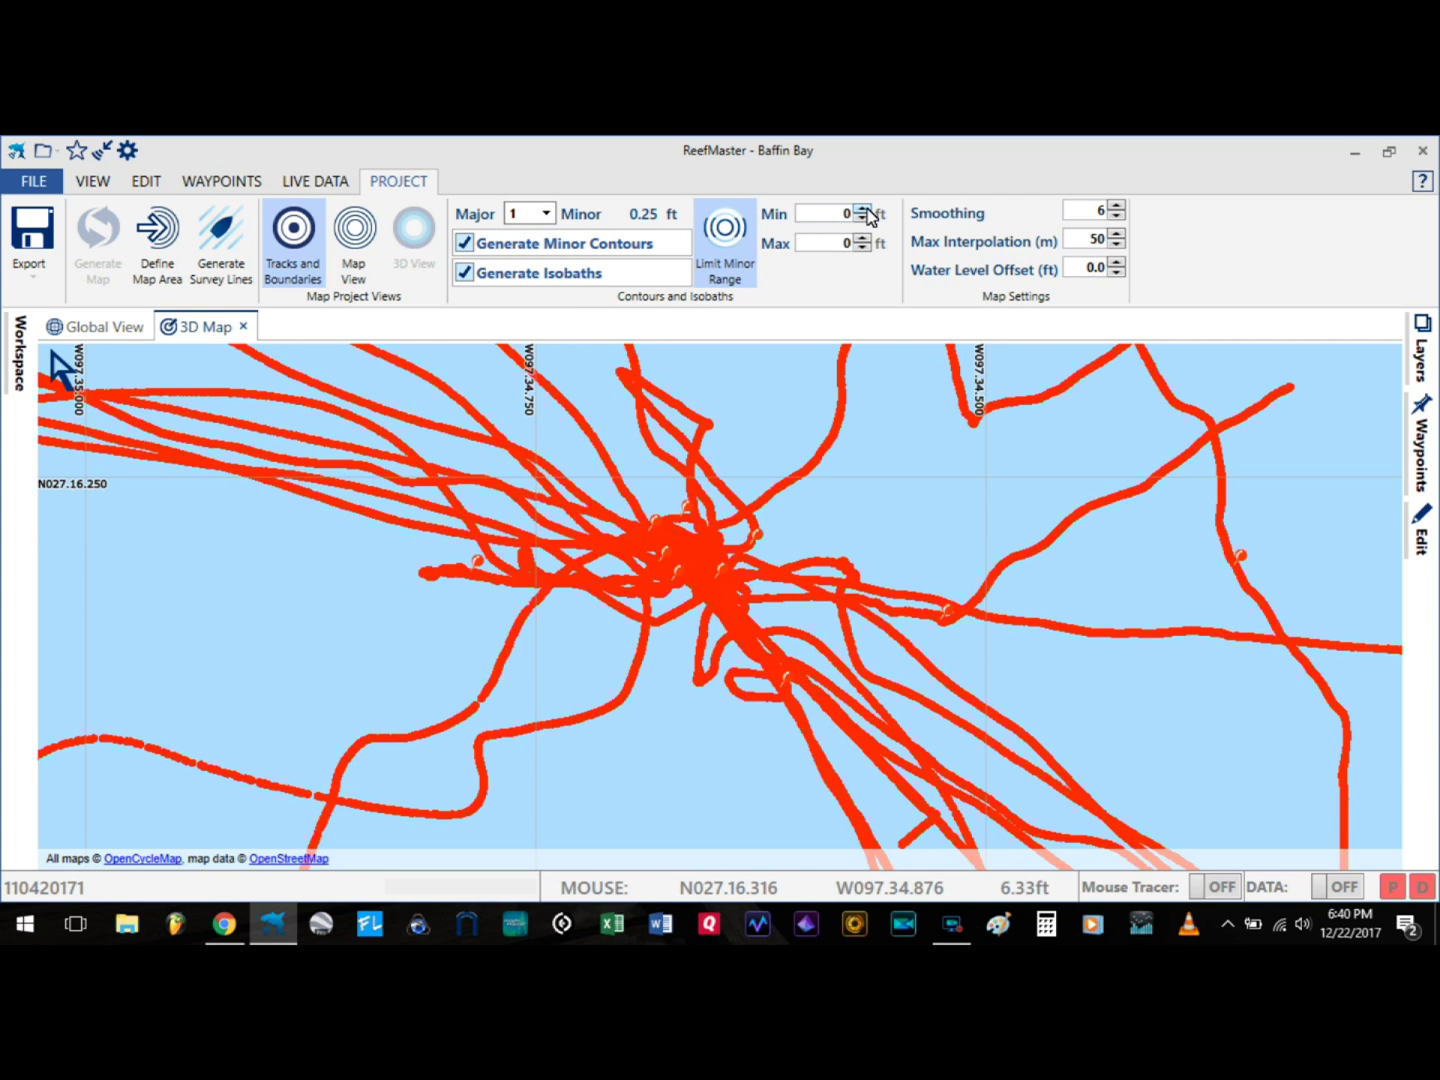
{"action": "left_click", "coordinate": [862, 212]}
{"action": "left_click", "coordinate": [858, 239]}
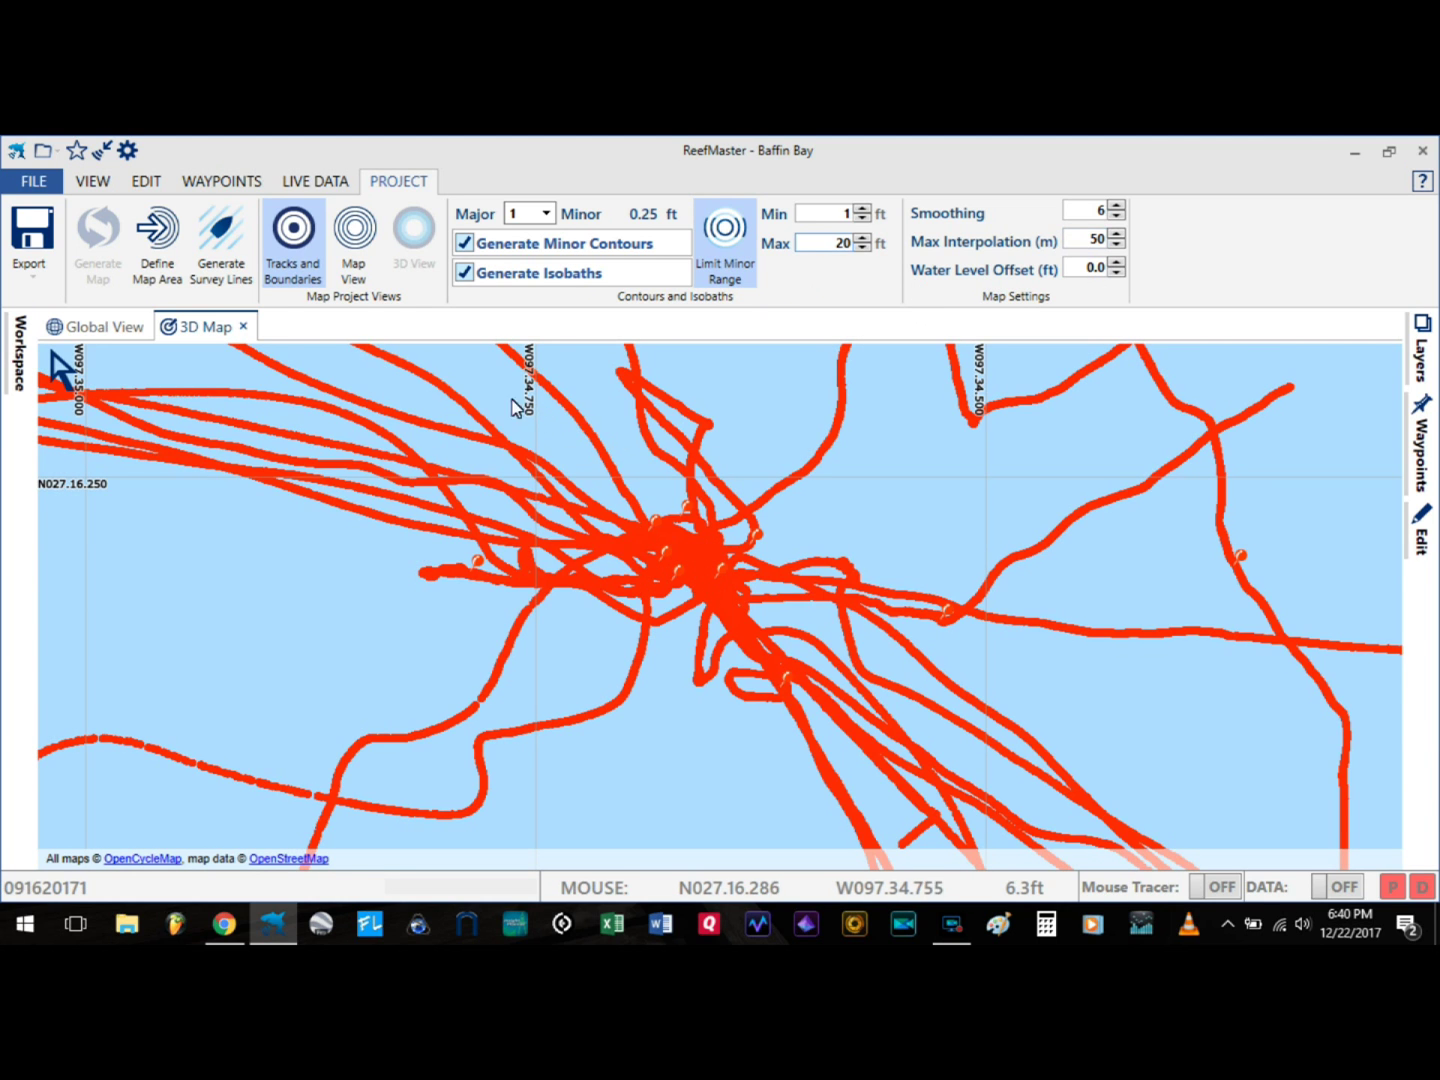
{"action": "left_click", "coordinate": [157, 245]}
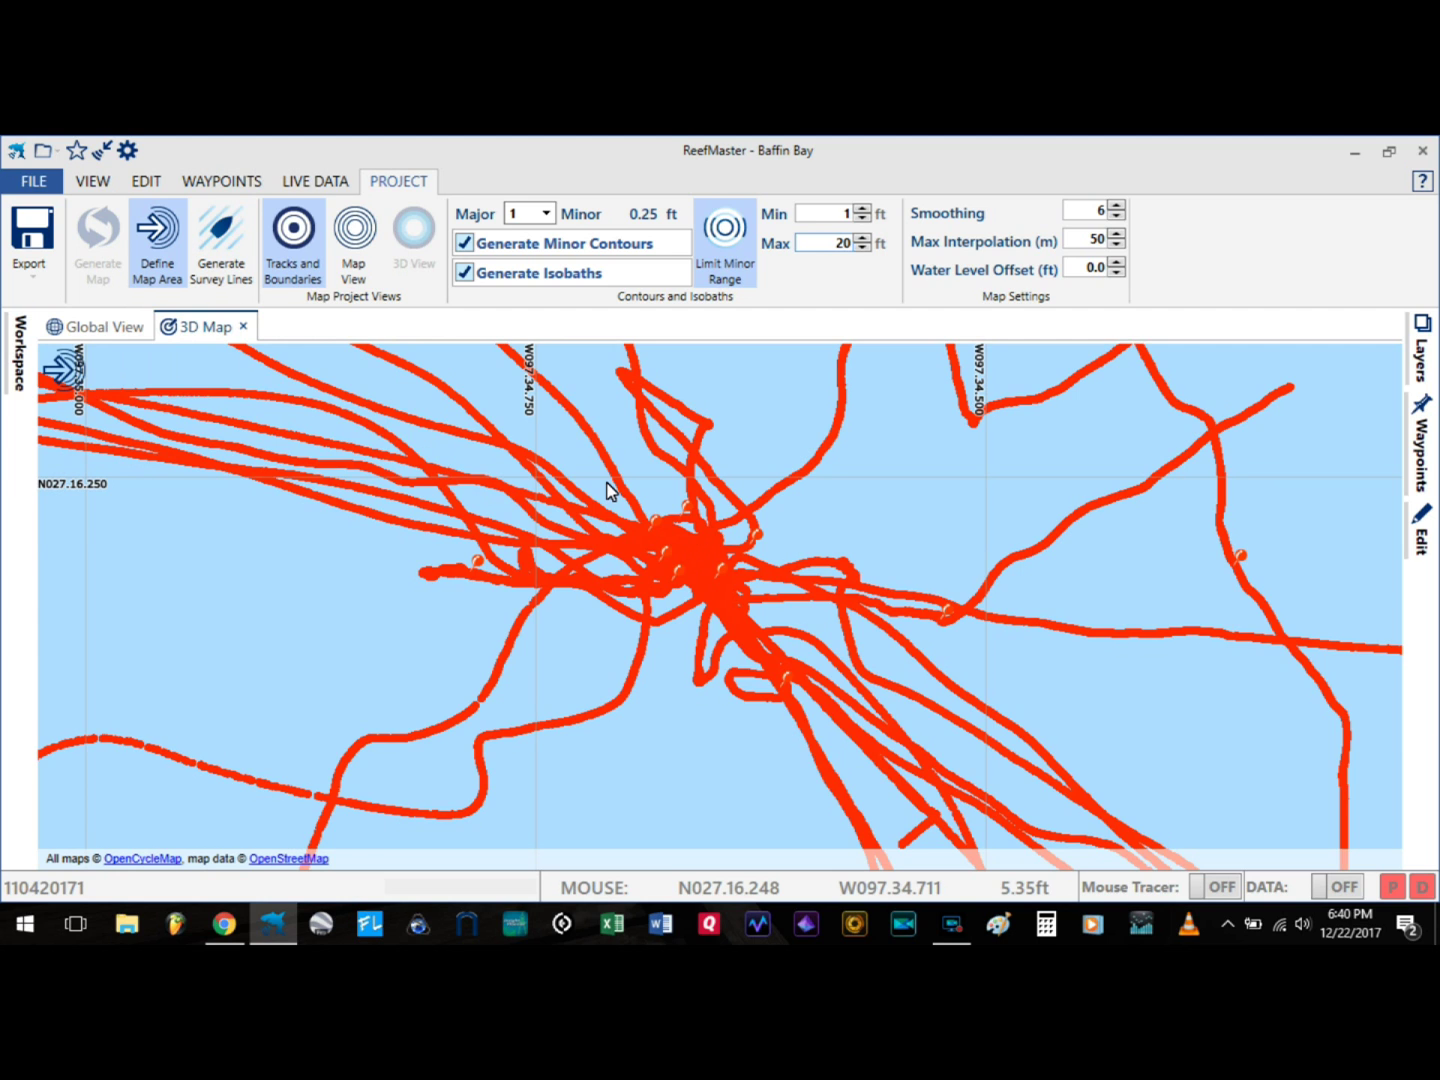
- Define a map area around the central track cluster and generate the depth map
{"action": "left_click_drag", "start_coordinate": [598, 477], "coordinate": [824, 626]}
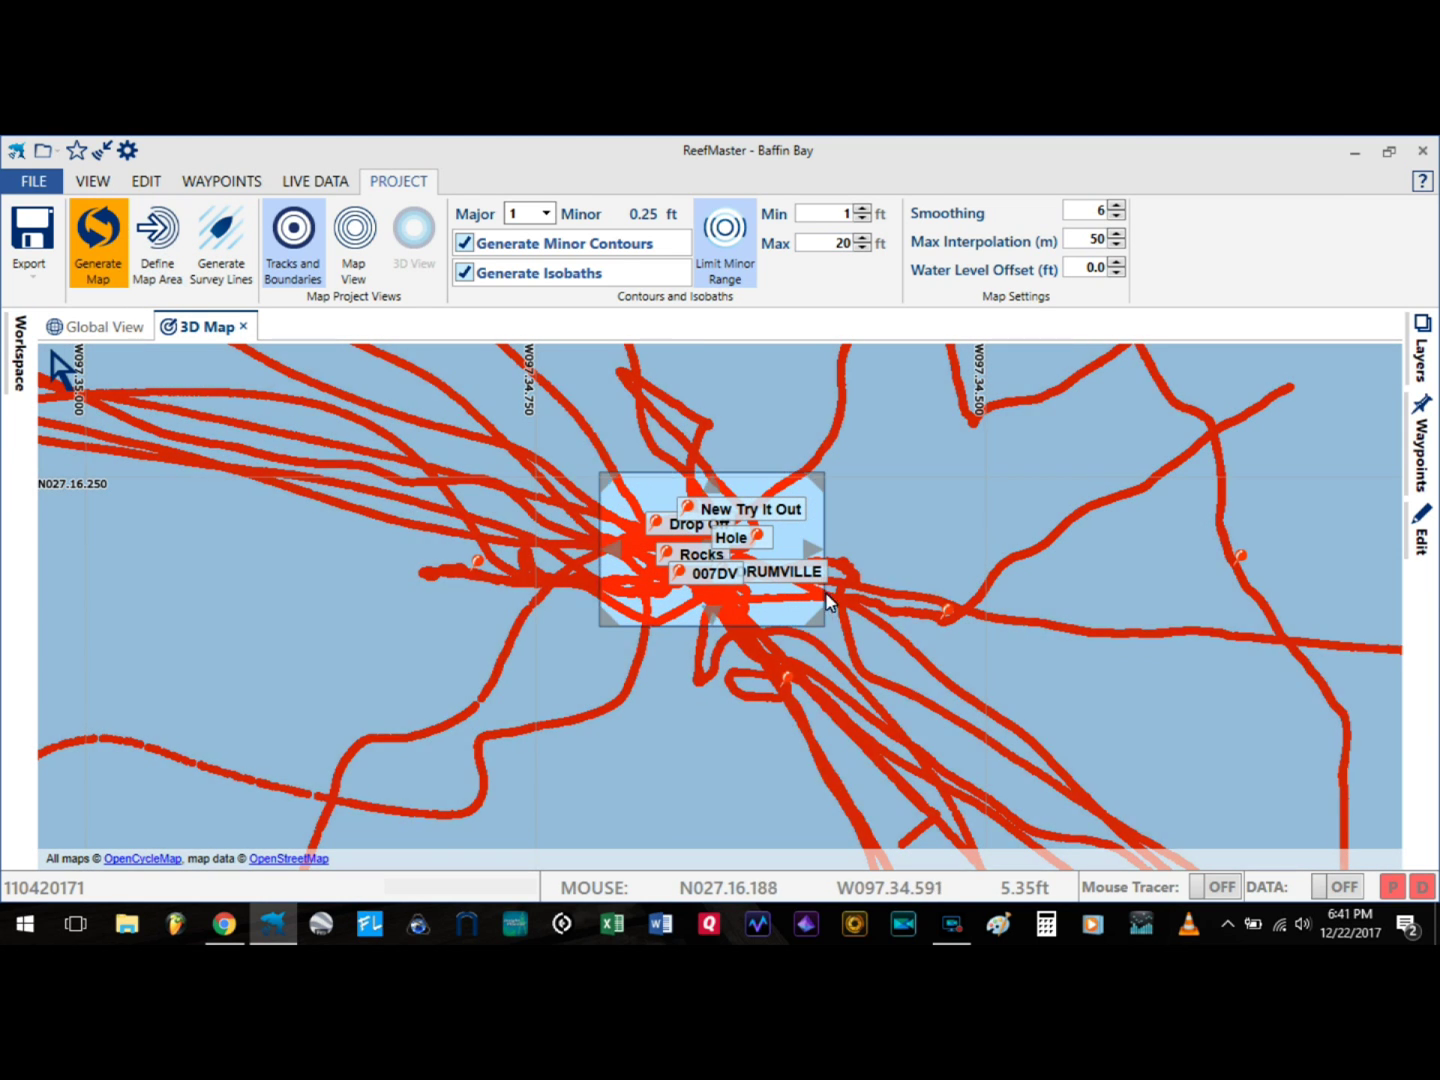
{"action": "left_click", "coordinate": [106, 232]}
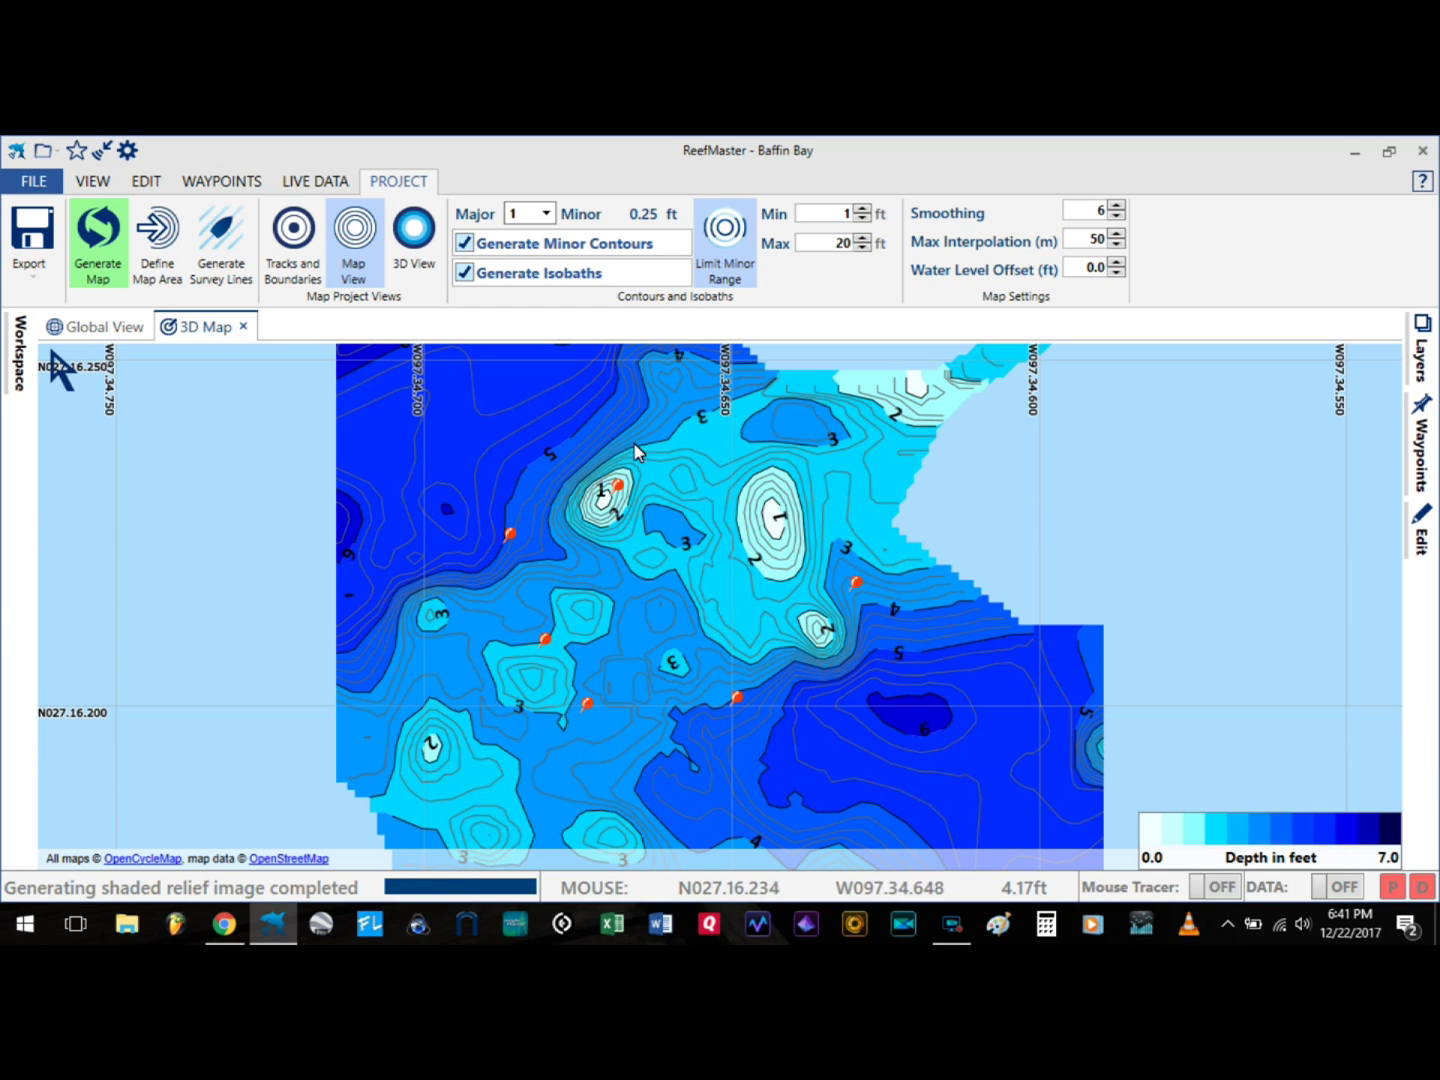
- Switch the generated depth map to 3D View and tilt it into perspective
{"action": "left_click", "coordinate": [418, 252]}
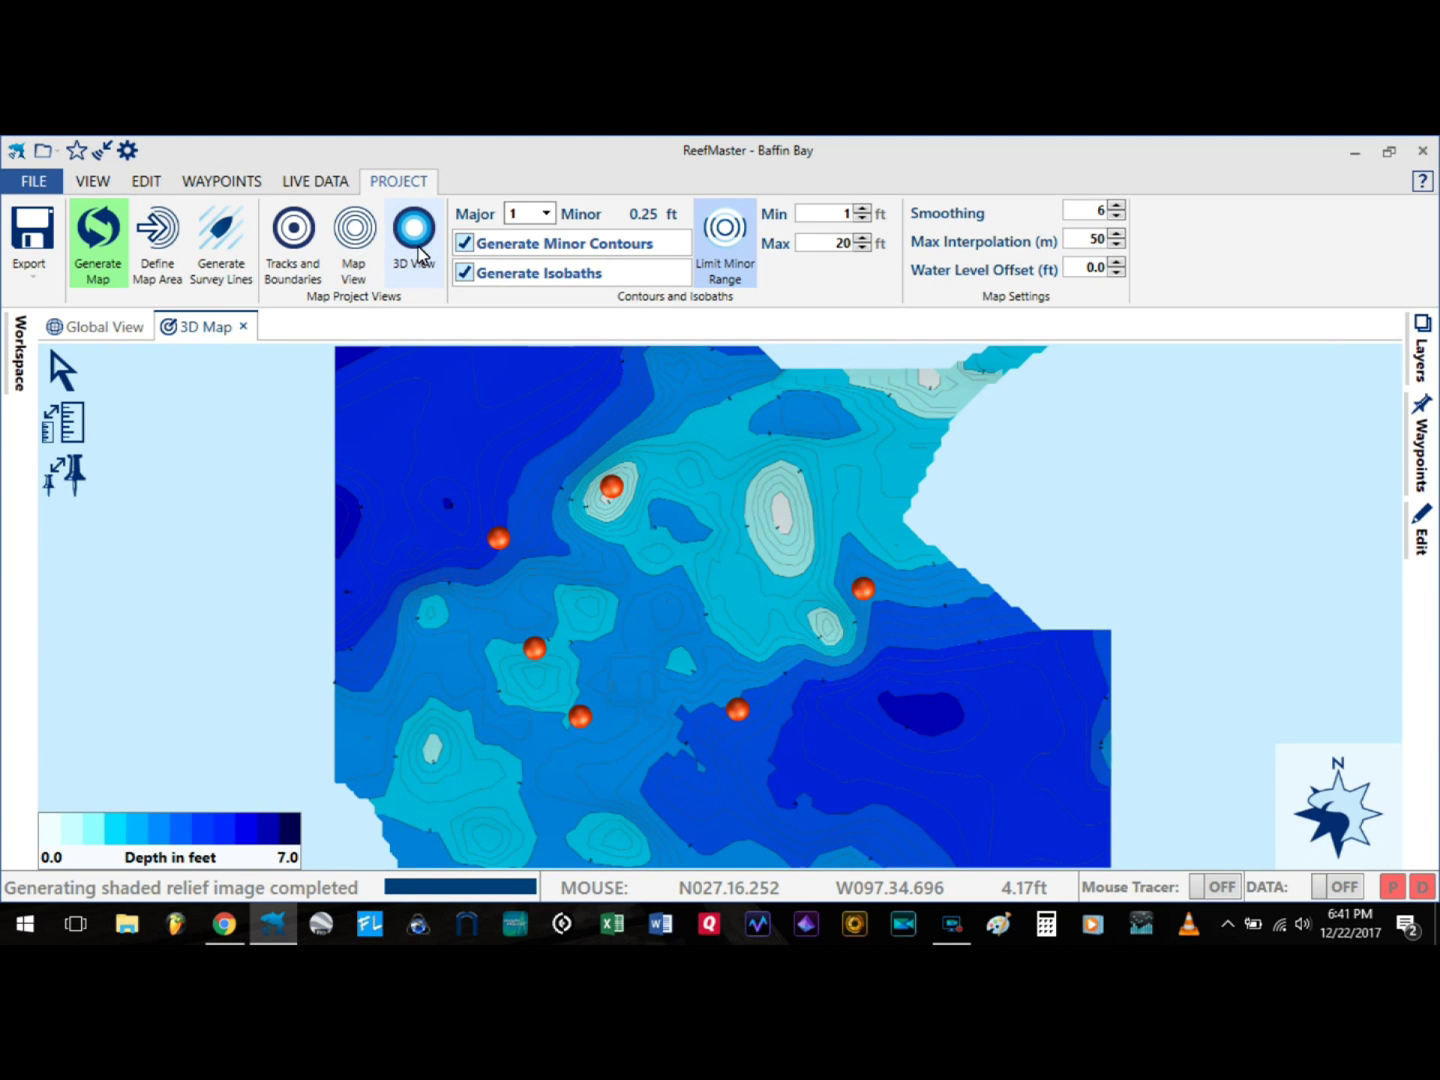
{"action": "mouse_move", "coordinate": [701, 814]}
{"action": "left_mouse_down"}
{"action": "mouse_move", "coordinate": [750, 512]}
{"action": "mouse_move", "coordinate": [743, 535]}
{"action": "left_mouse_up"}
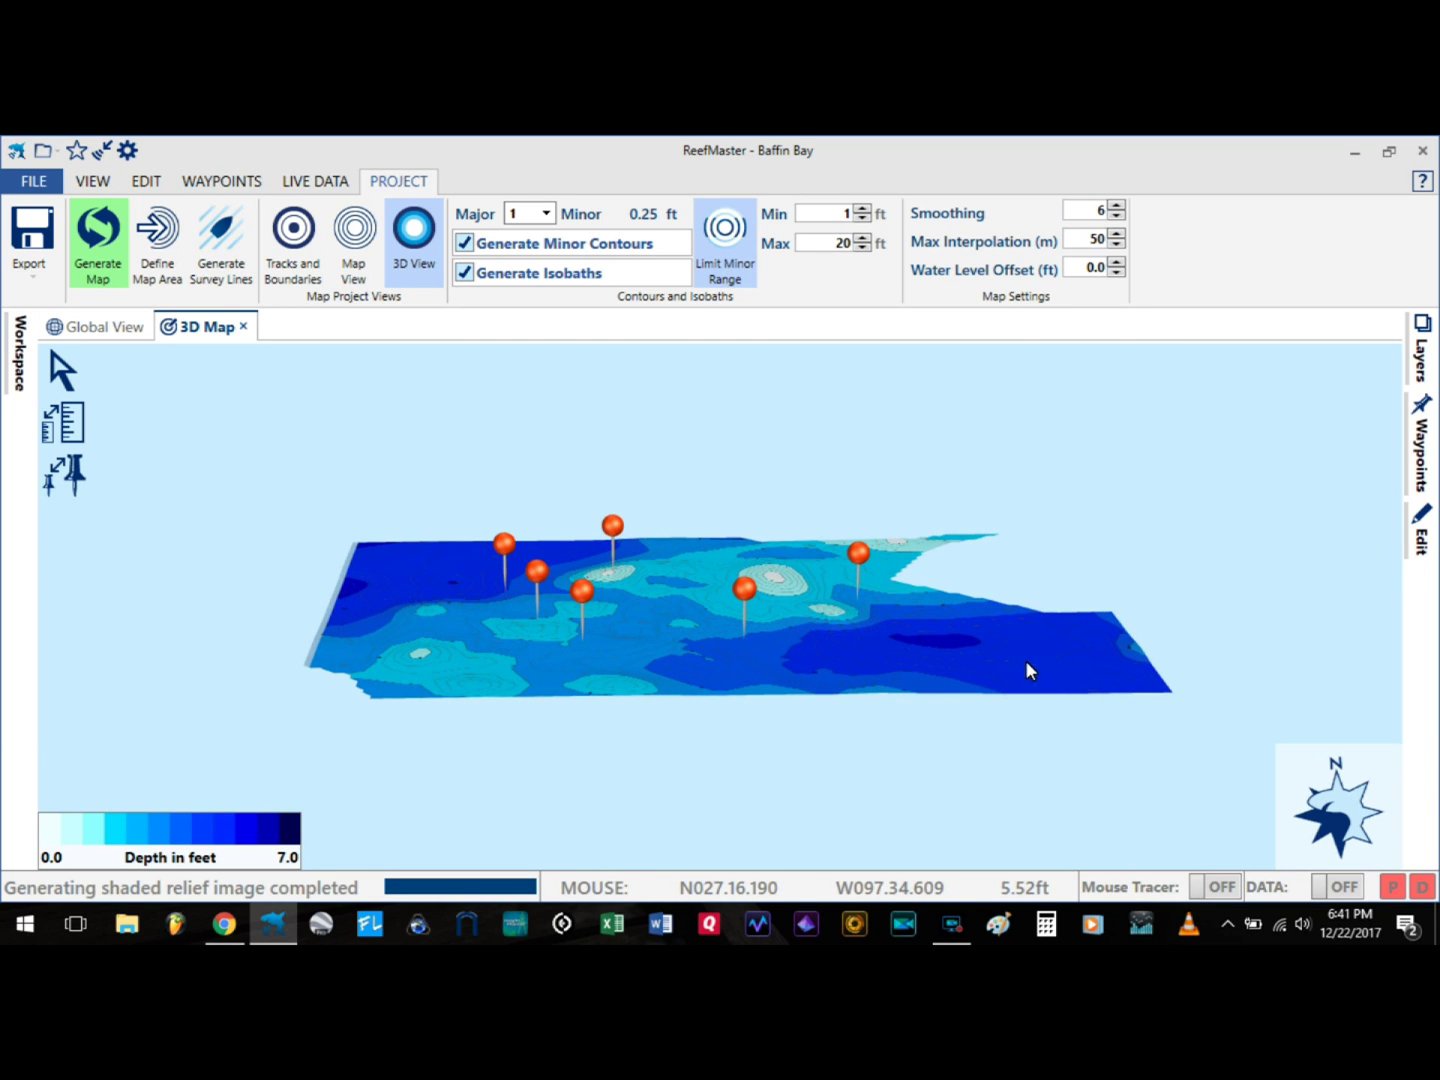
{"action": "left_click", "coordinate": [79, 445]}
- Raise the Z-scale exaggeration, then rotate and tilt the 3D terrain to inspect its relief
{"action": "left_click_drag", "start_coordinate": [156, 427], "coordinate": [251, 427]}
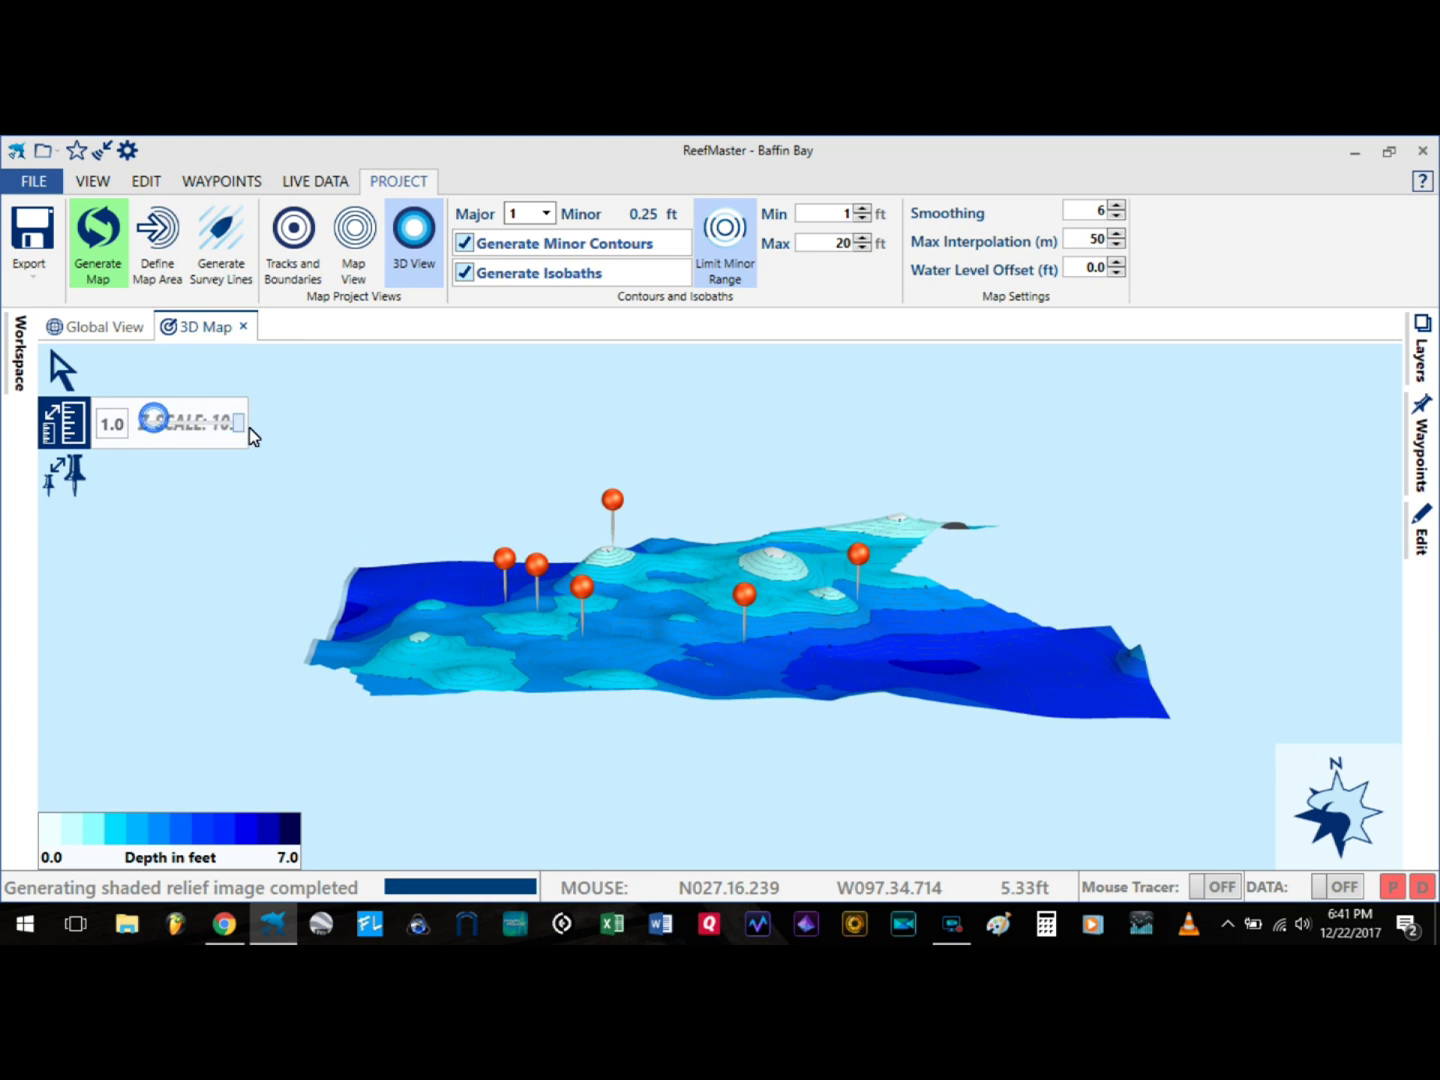
{"action": "left_click", "coordinate": [599, 710]}
{"action": "scroll", "coordinate": [684, 741], "scroll_direction": "up", "scroll_amount": 5}
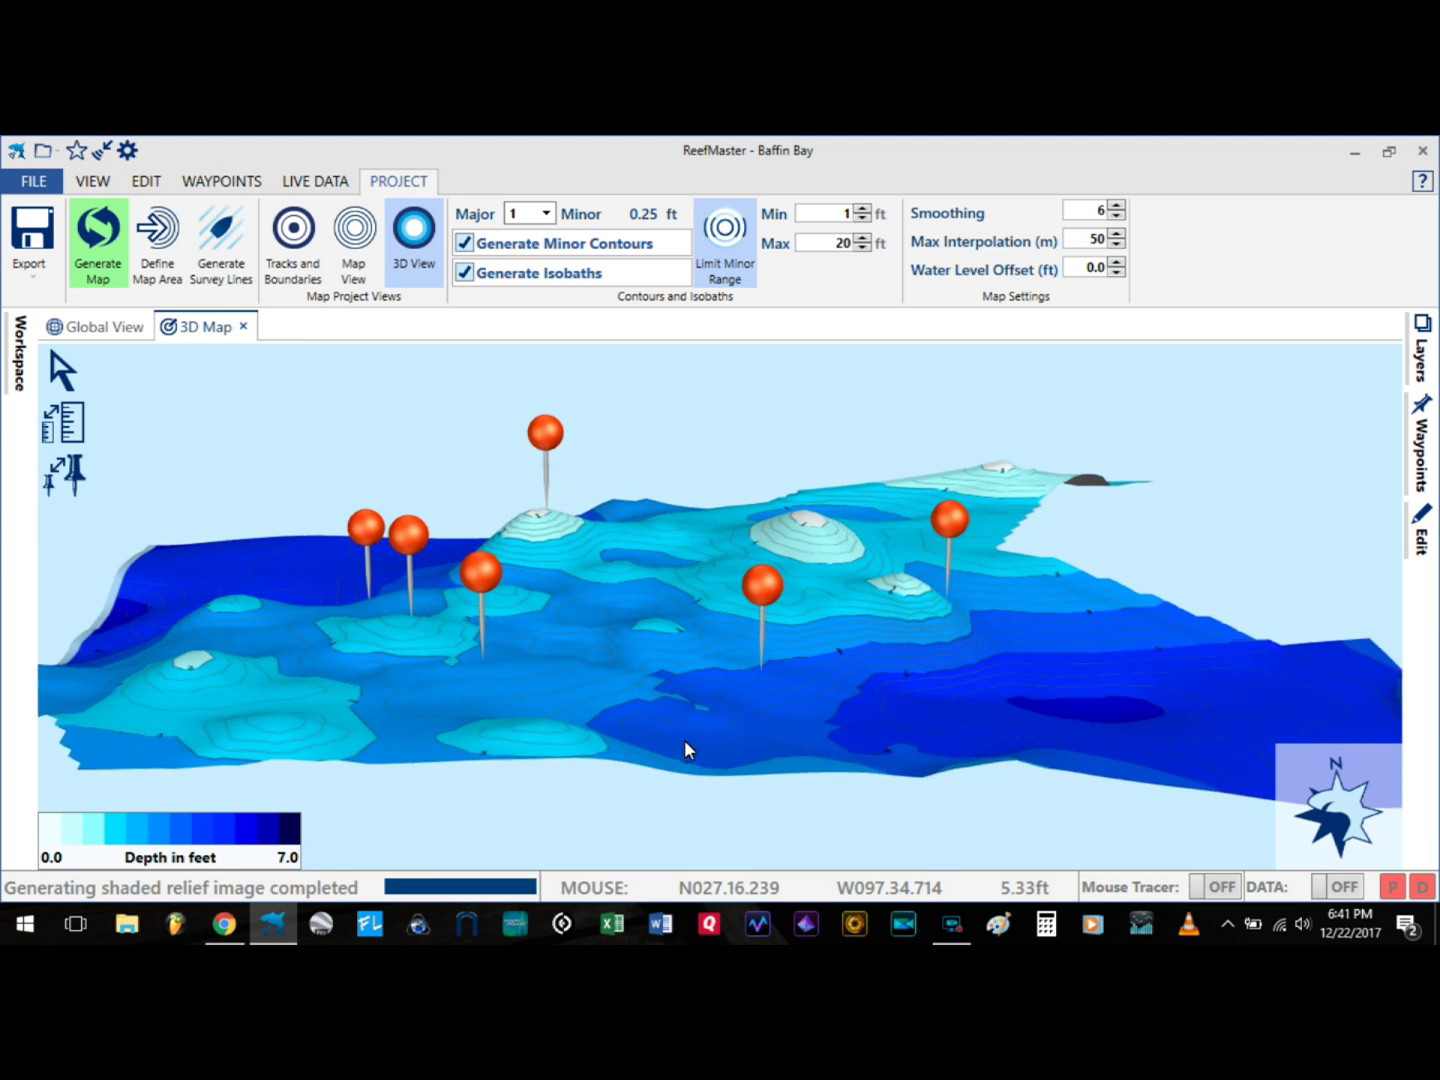
{"action": "left_click_drag", "start_coordinate": [492, 750], "coordinate": [568, 686]}
{"action": "left_click_drag", "start_coordinate": [605, 706], "coordinate": [1289, 678]}
{"action": "left_click_drag", "start_coordinate": [627, 733], "coordinate": [1104, 737]}
{"action": "scroll", "coordinate": [1104, 737], "scroll_direction": "down", "scroll_amount": 5}
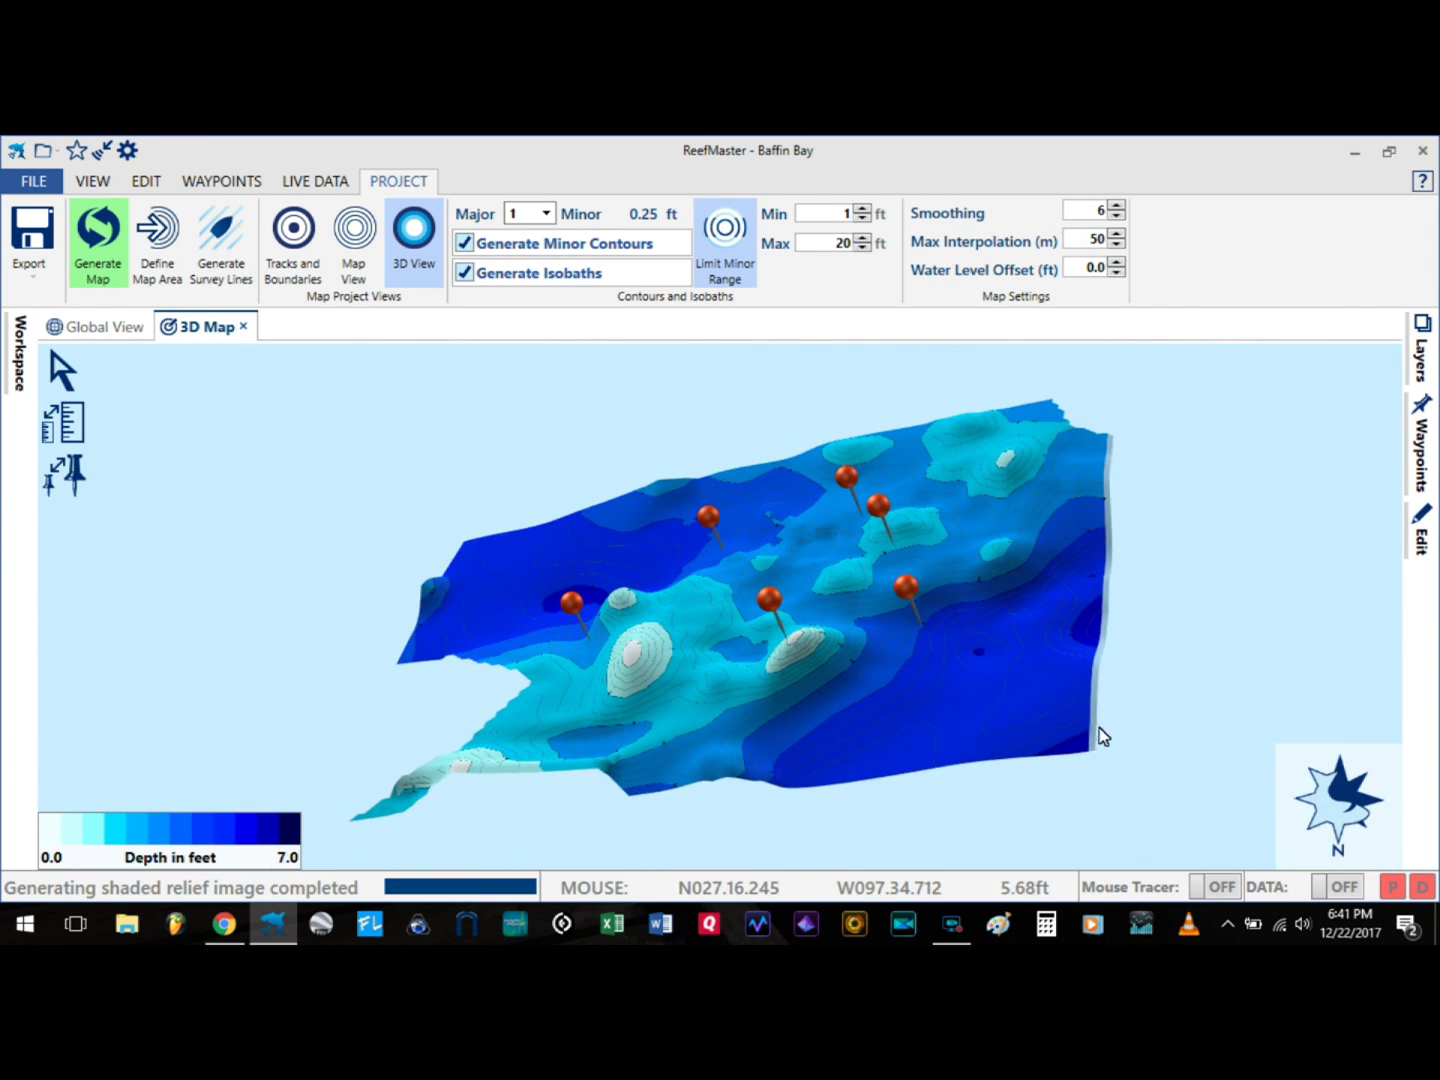